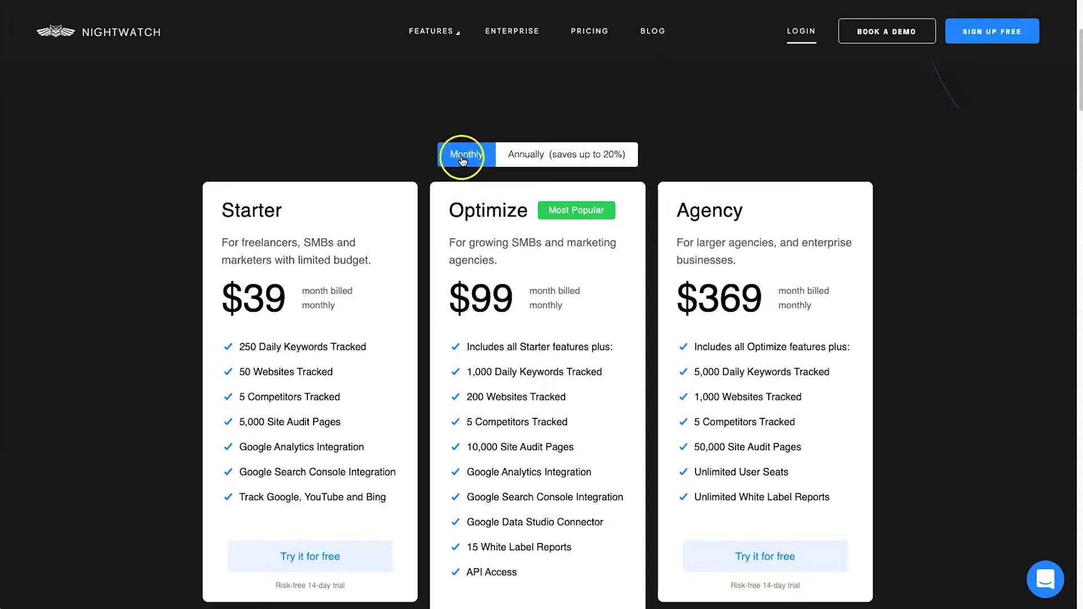
# Step: Examine the monthly Starter, Optimize and Agency pricing plans and the features included in the Starter plan
pyautogui.scroll(-1, 339, 197)
pyautogui.moveTo(214, 198); pyautogui.dragTo(273, 183)
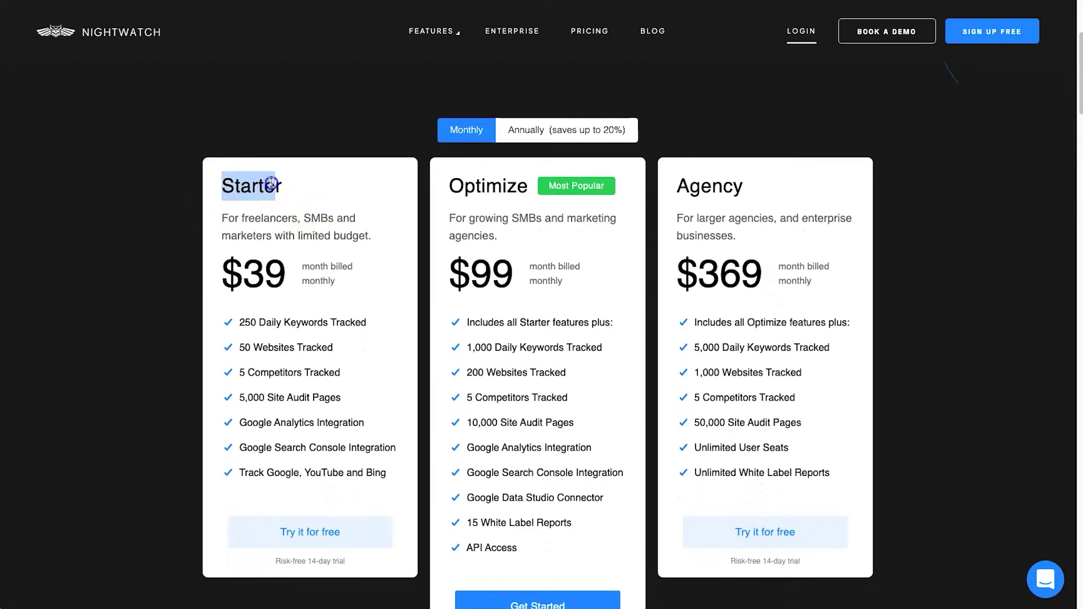
pyautogui.moveTo(448, 175); pyautogui.dragTo(520, 184)
pyautogui.click(603, 178)
pyautogui.moveTo(674, 186); pyautogui.dragTo(746, 181)
pyautogui.click(755, 181)
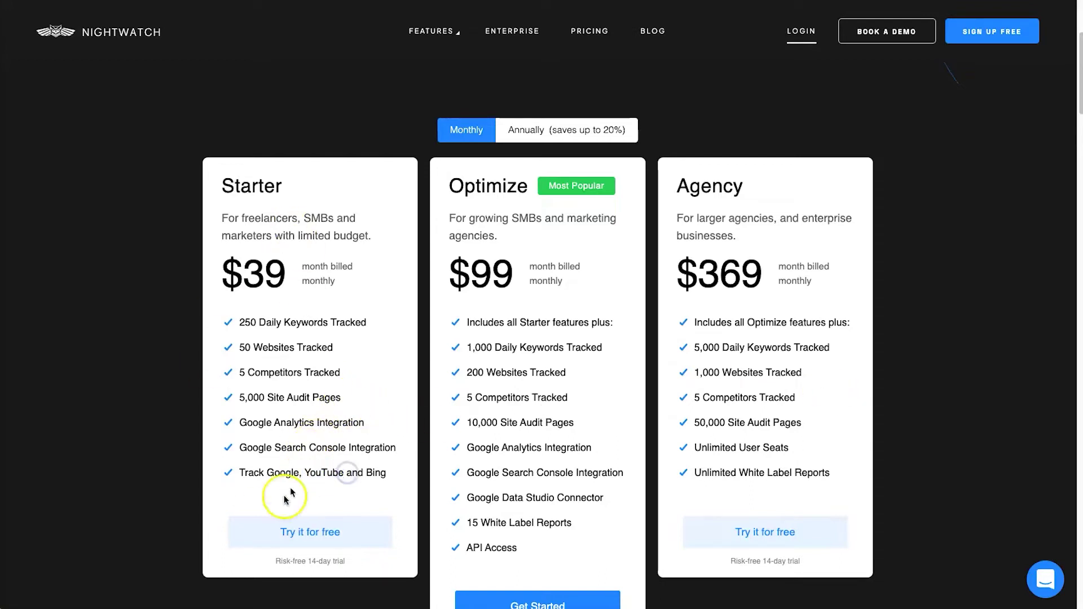
pyautogui.moveTo(243, 272); pyautogui.dragTo(280, 283)
pyautogui.click(239, 323)
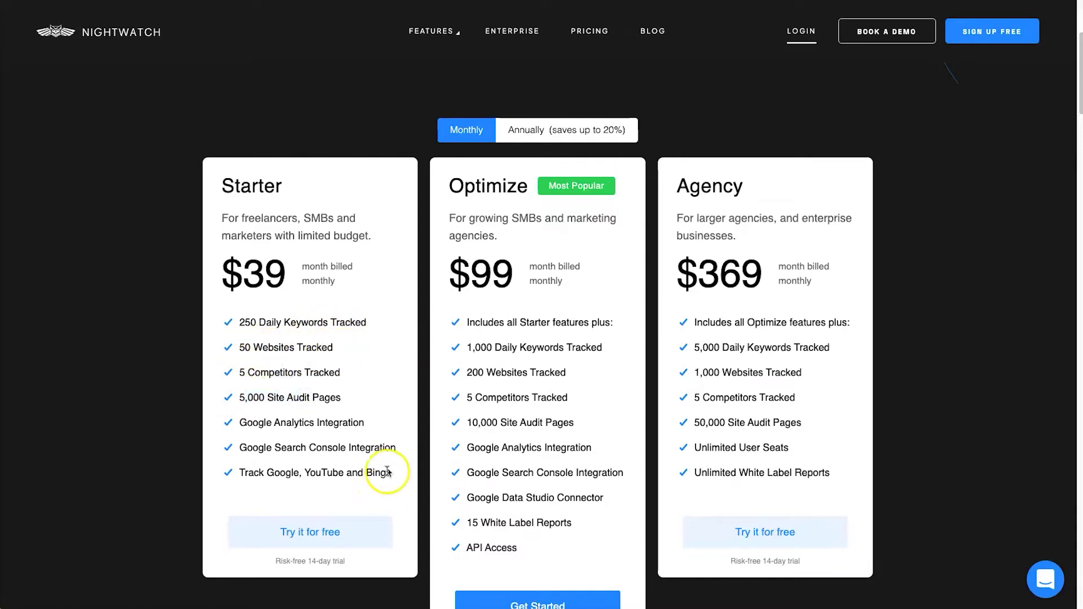
pyautogui.moveTo(406, 451); pyautogui.dragTo(261, 428)
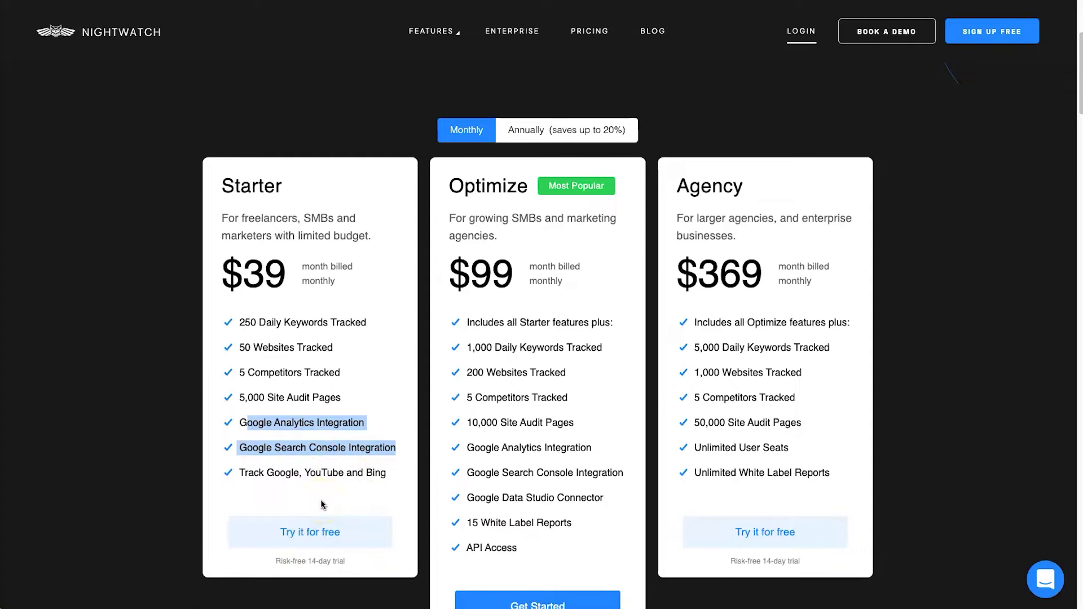
# Step: Compare the Optimize and Agency plans' limits on keywords, websites and audit pages, and their white label reports
pyautogui.click(446, 317)
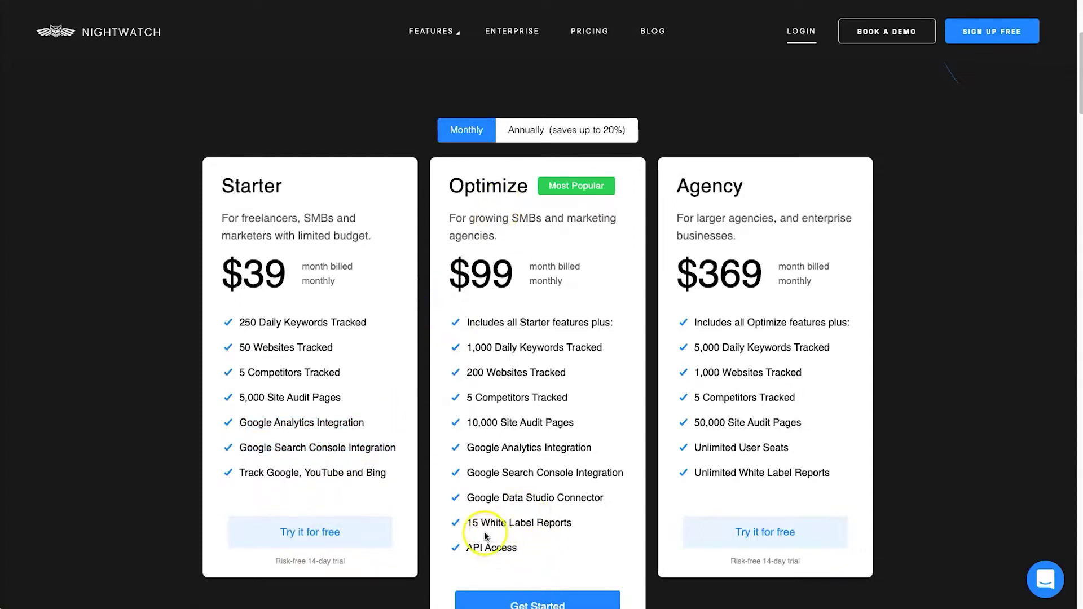
pyautogui.moveTo(459, 523); pyautogui.dragTo(559, 523)
pyautogui.click(573, 523)
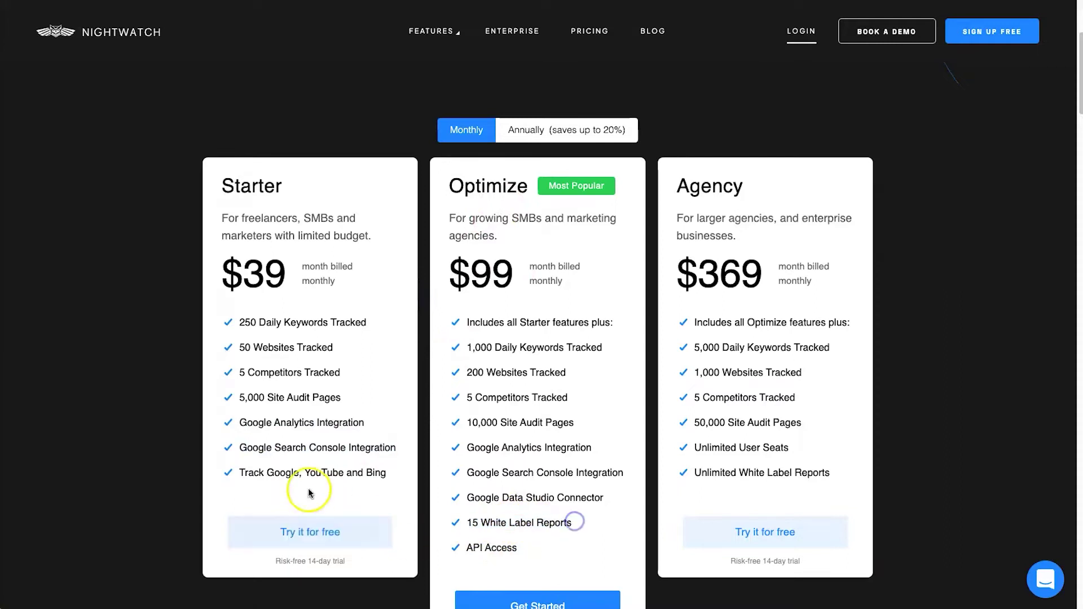
pyautogui.click(476, 510)
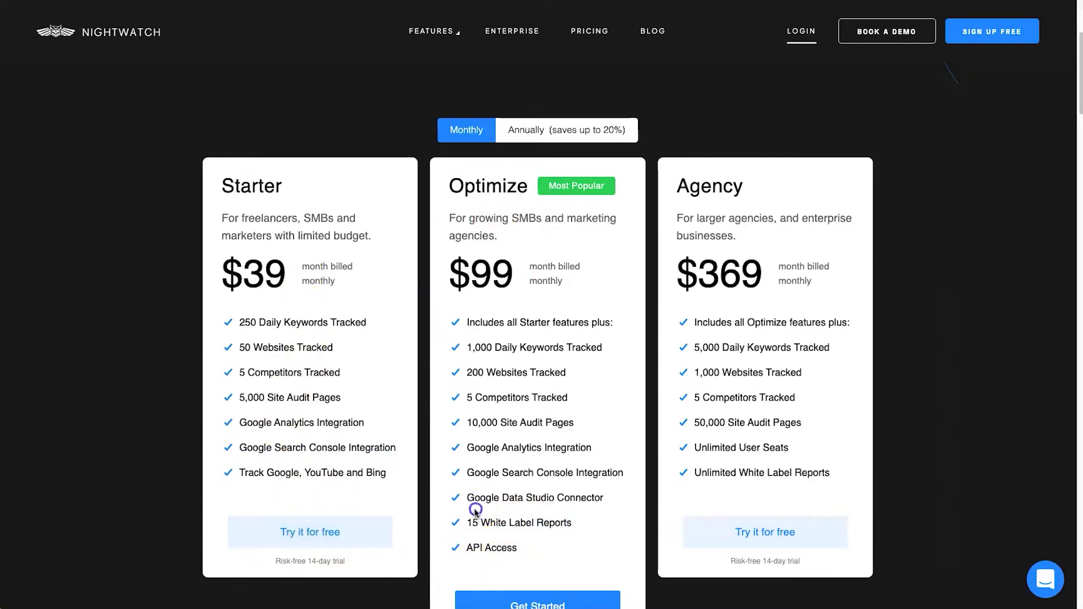
pyautogui.moveTo(471, 517); pyautogui.dragTo(571, 517)
pyautogui.click(570, 517)
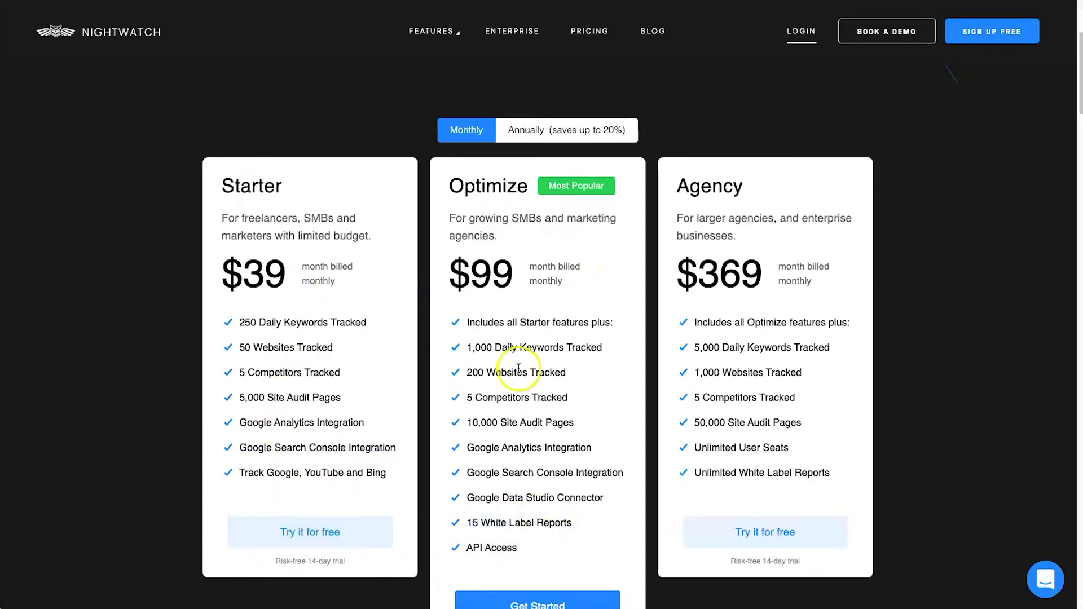
pyautogui.moveTo(479, 351); pyautogui.dragTo(527, 423)
pyautogui.click(527, 423)
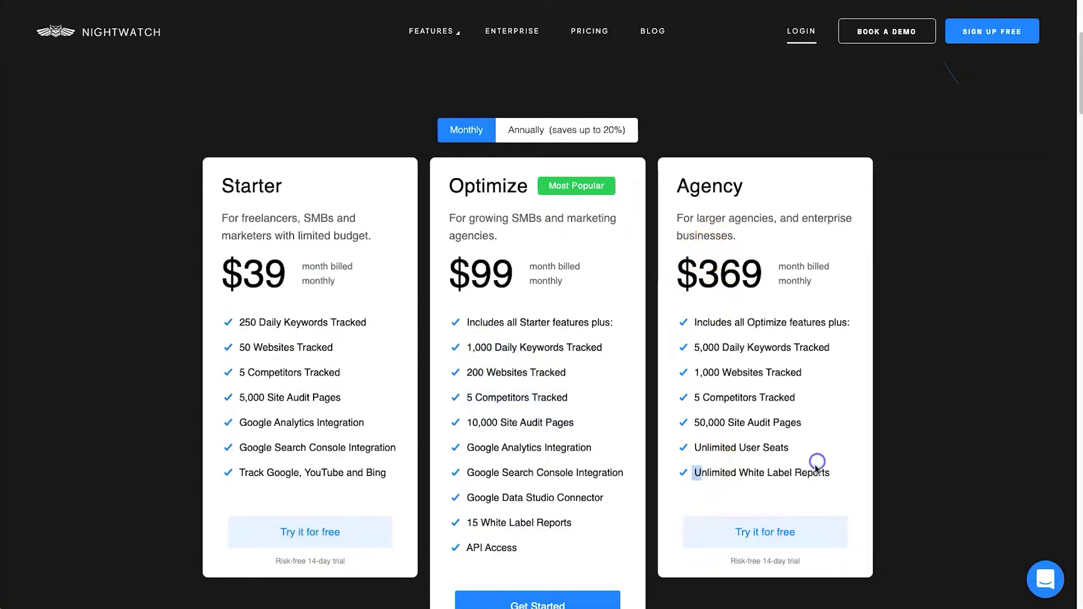
pyautogui.moveTo(833, 479); pyautogui.dragTo(694, 323)
pyautogui.click(722, 474)
pyautogui.click(780, 446)
pyautogui.click(693, 323)
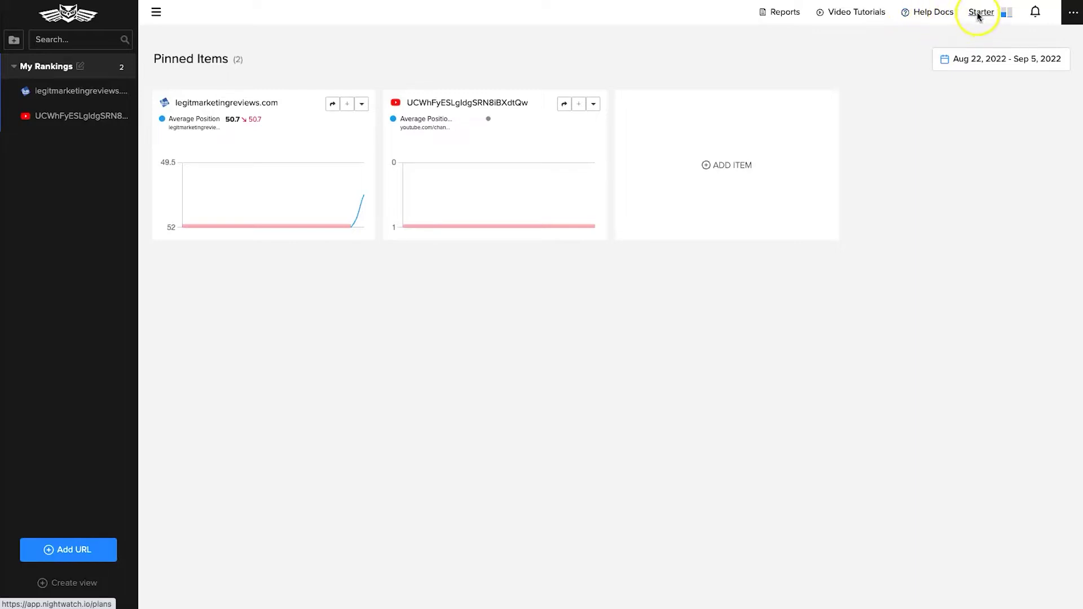
# Step: Switch the Nightwatch dashboard to the dark color mode and back to the light one
pyautogui.click(1073, 12)
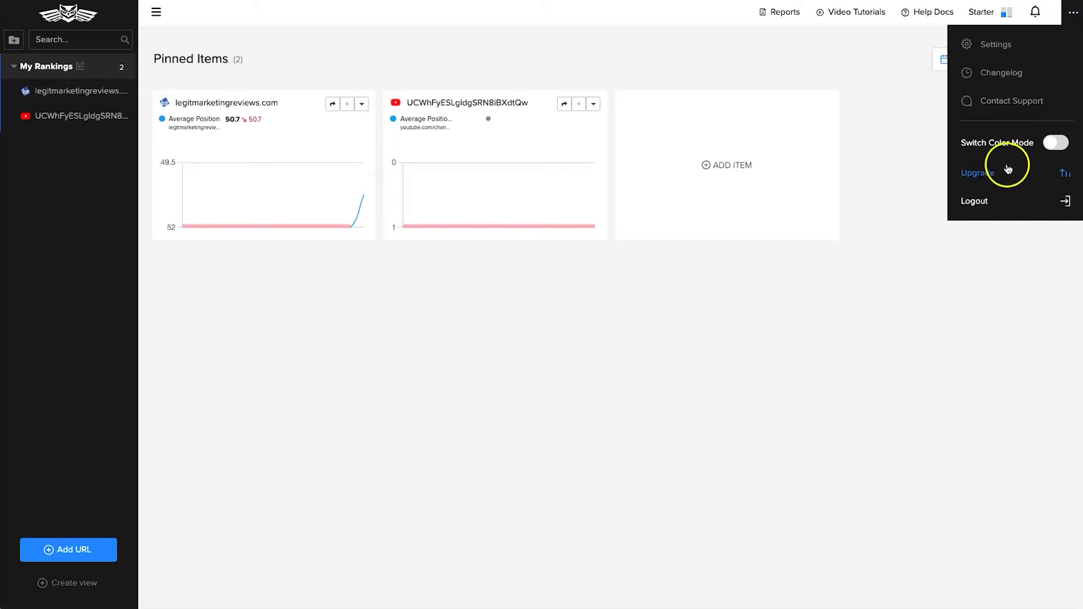
pyautogui.click(1049, 144)
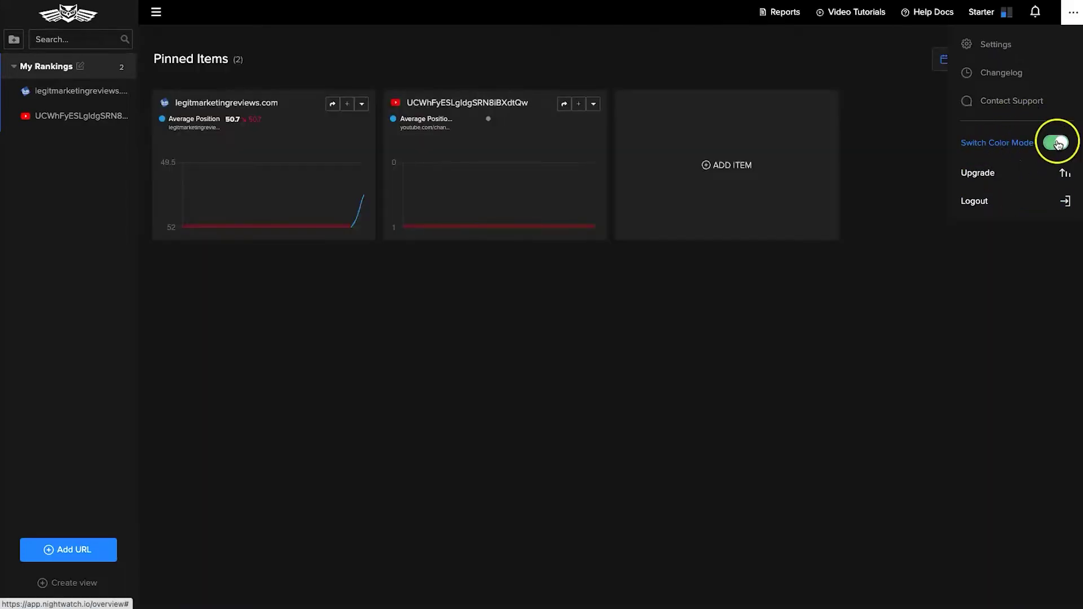
pyautogui.click(1057, 144)
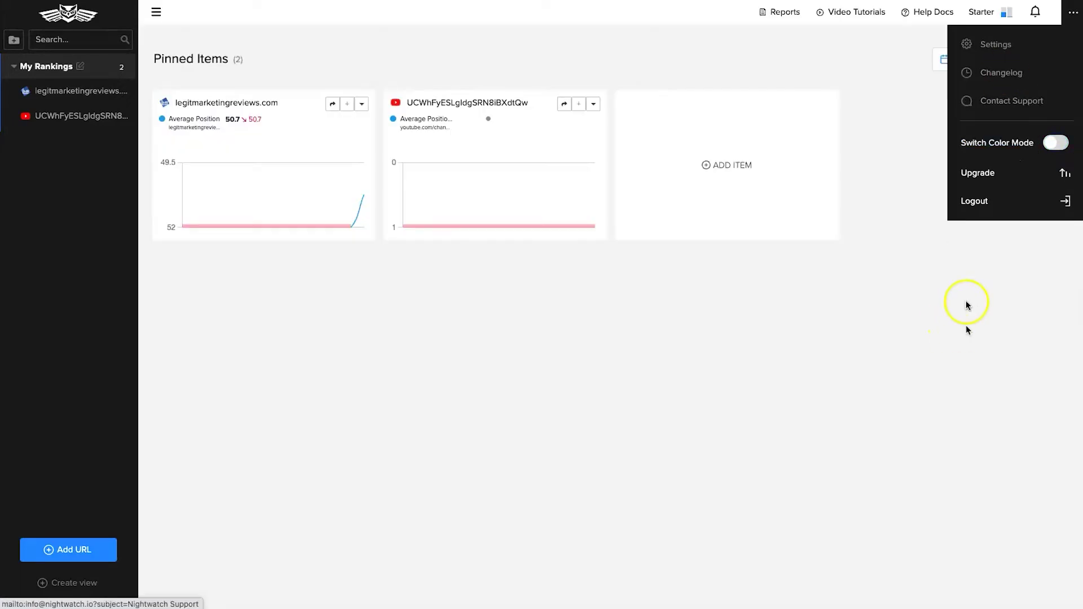
pyautogui.click(875, 351)
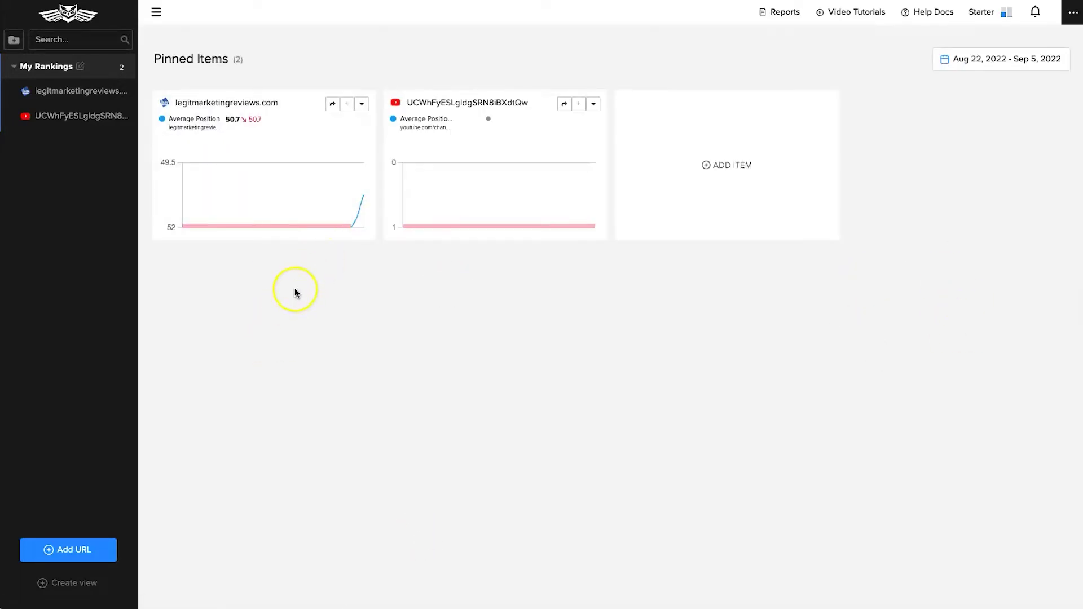
# Step: Open the legitmarketingreviews.com rankings and examine the average position chart and the tracked keyword list
pyautogui.click(56, 93)
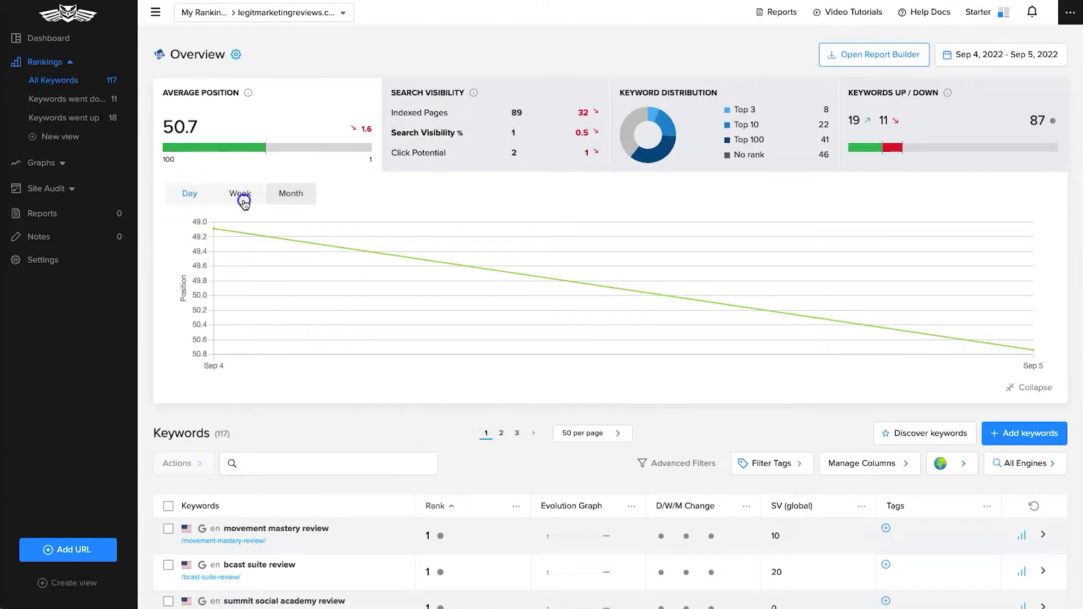
pyautogui.moveTo(215, 221)
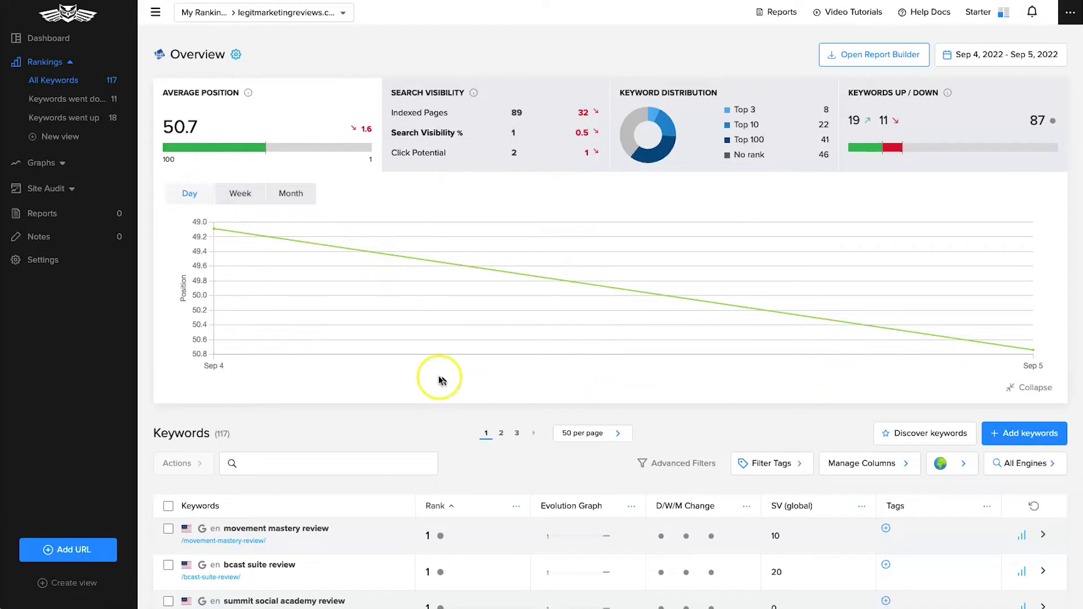
pyautogui.scroll(-4, 438, 339)
pyautogui.scroll(3, 502, 310)
pyautogui.scroll(-2, 321, 392)
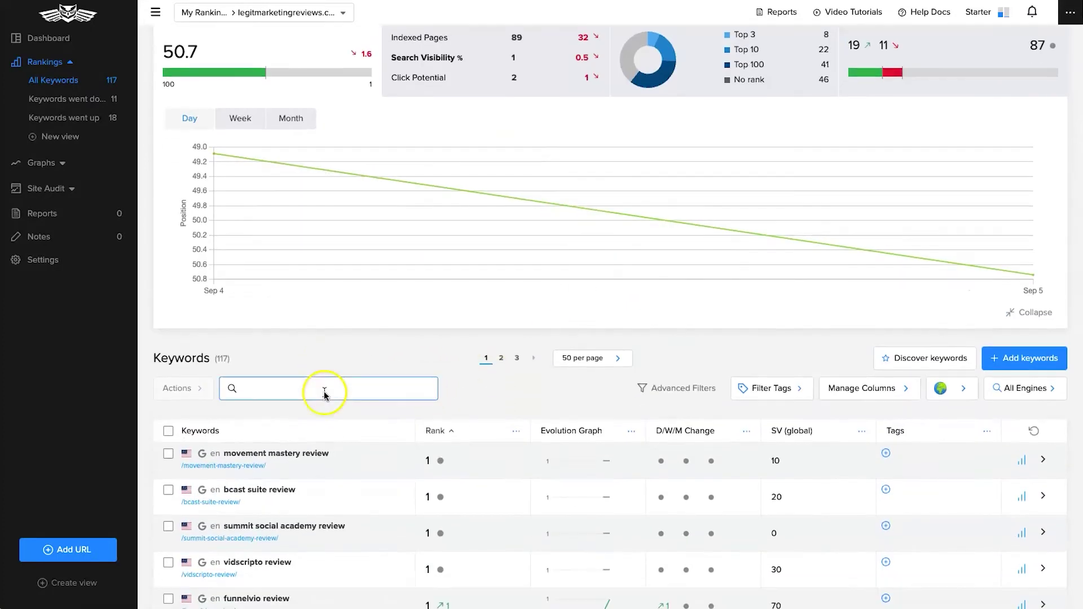
pyautogui.scroll(-1, 218, 370)
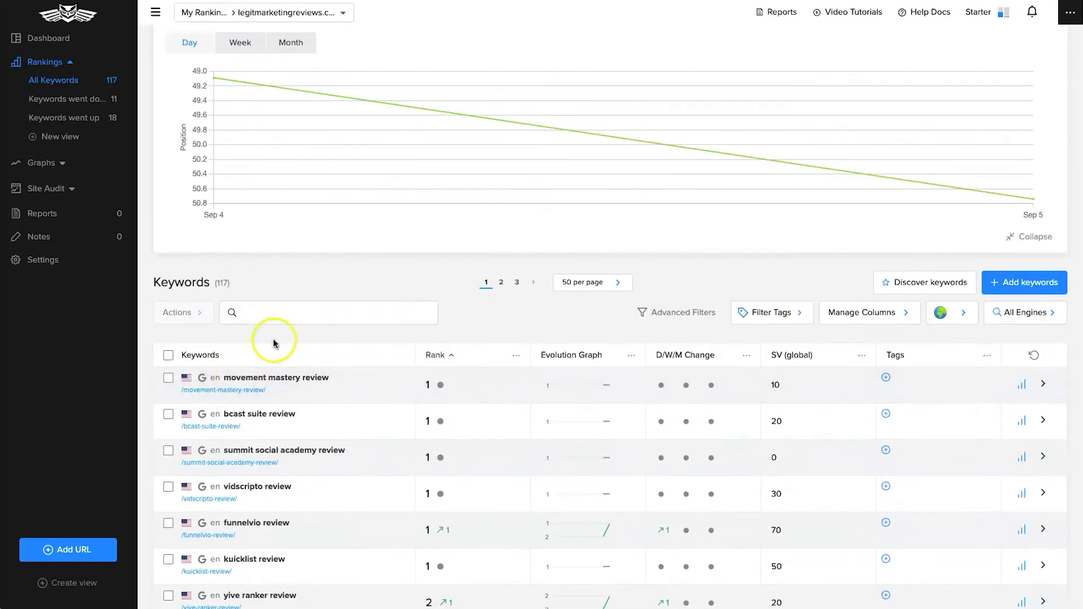
pyautogui.scroll(3, 452, 347)
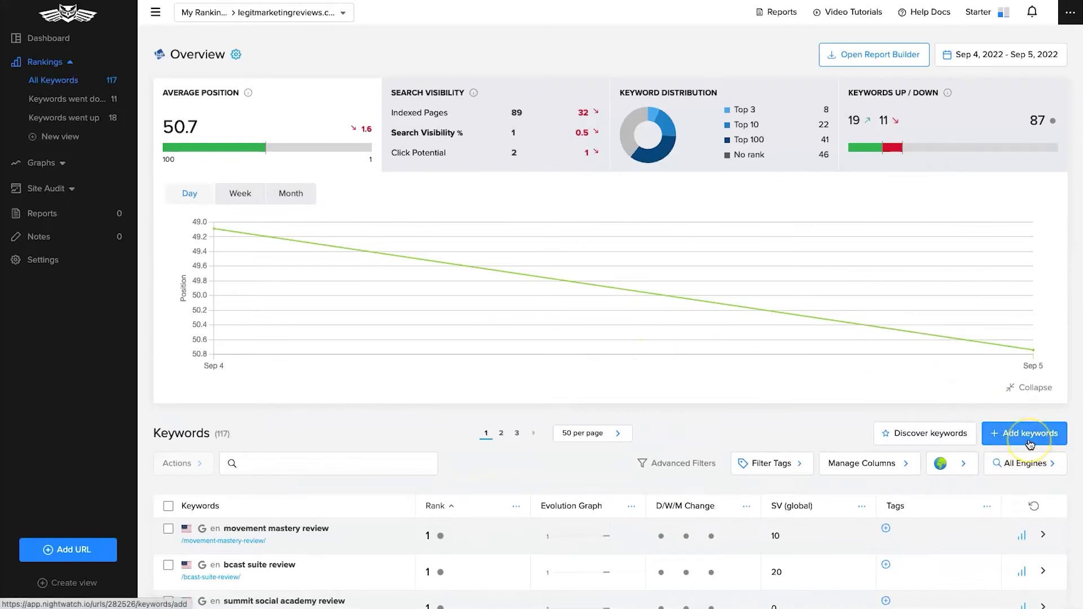
# Step: Start adding keywords for legitmarketingreviews.com and enter "google ads services" as the first keyword
pyautogui.click(999, 440)
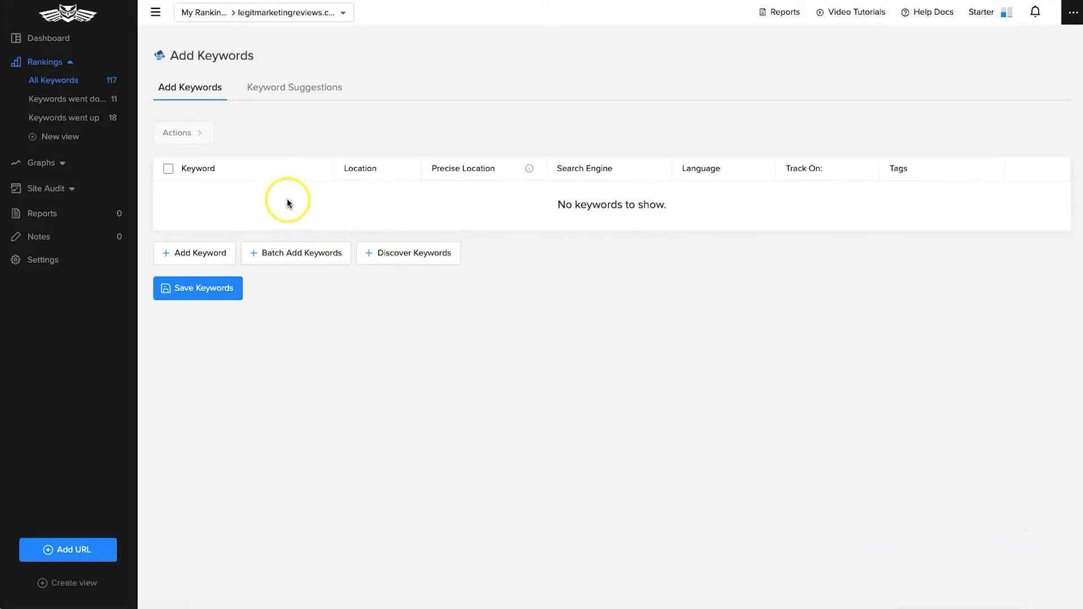
pyautogui.click(234, 197)
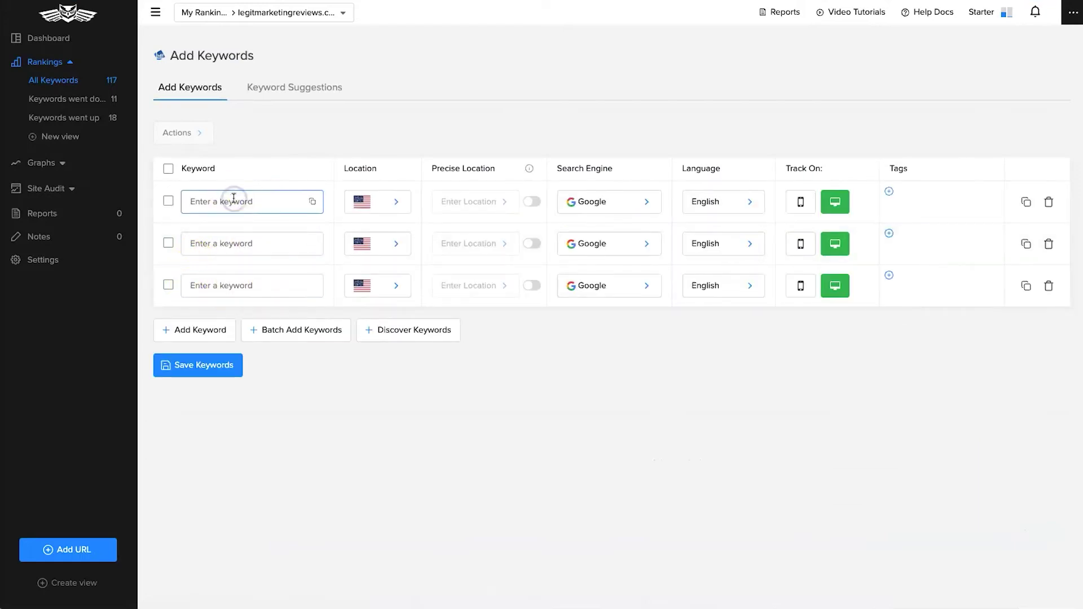
pyautogui.click(31, 51)
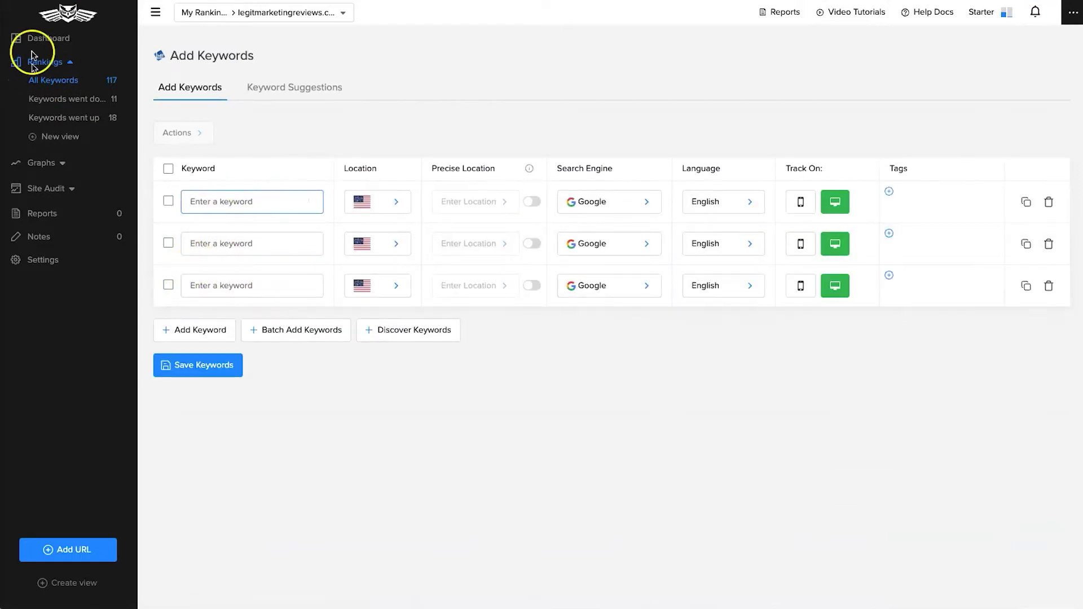
pyautogui.click(246, 198)
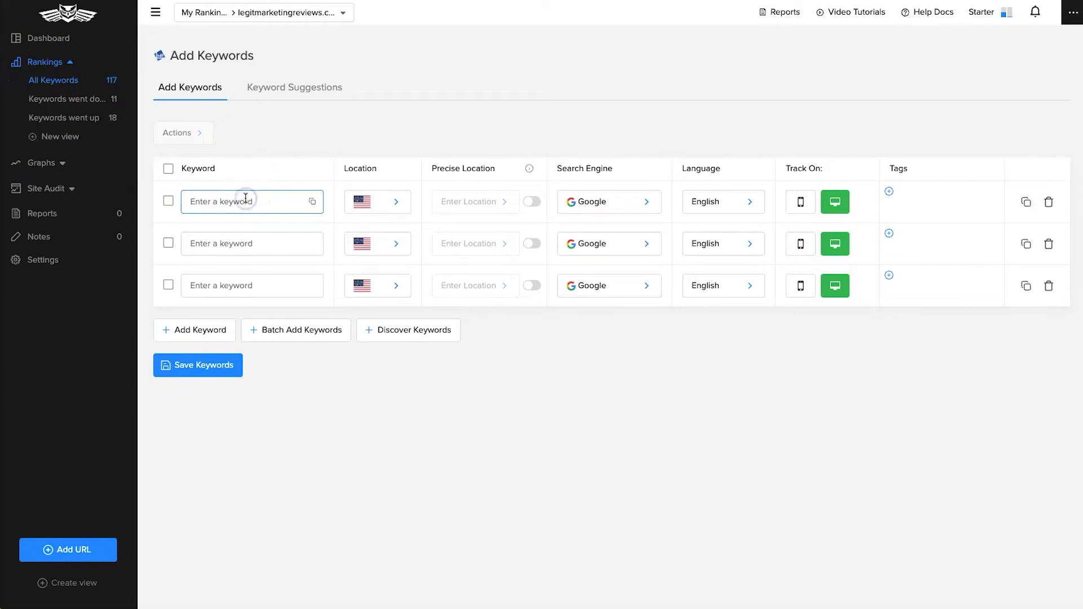
pyautogui.write('google ads services')
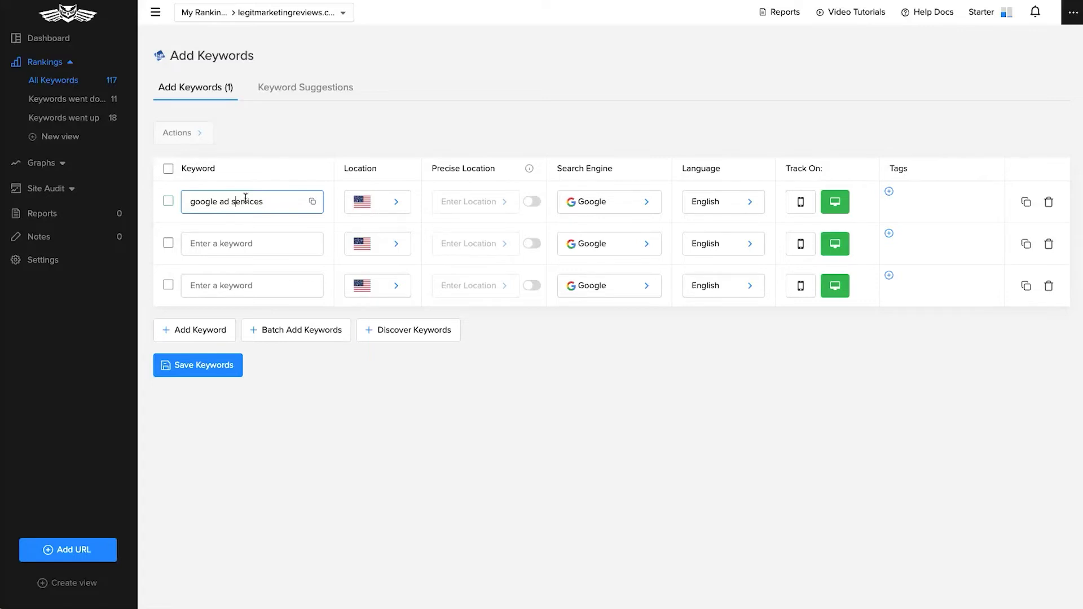
# Step: Set the keyword's location to New Zealand and enable its precise location as Auckland, Auckland, New Zealand (City)
pyautogui.click(397, 202)
pyautogui.write('new')
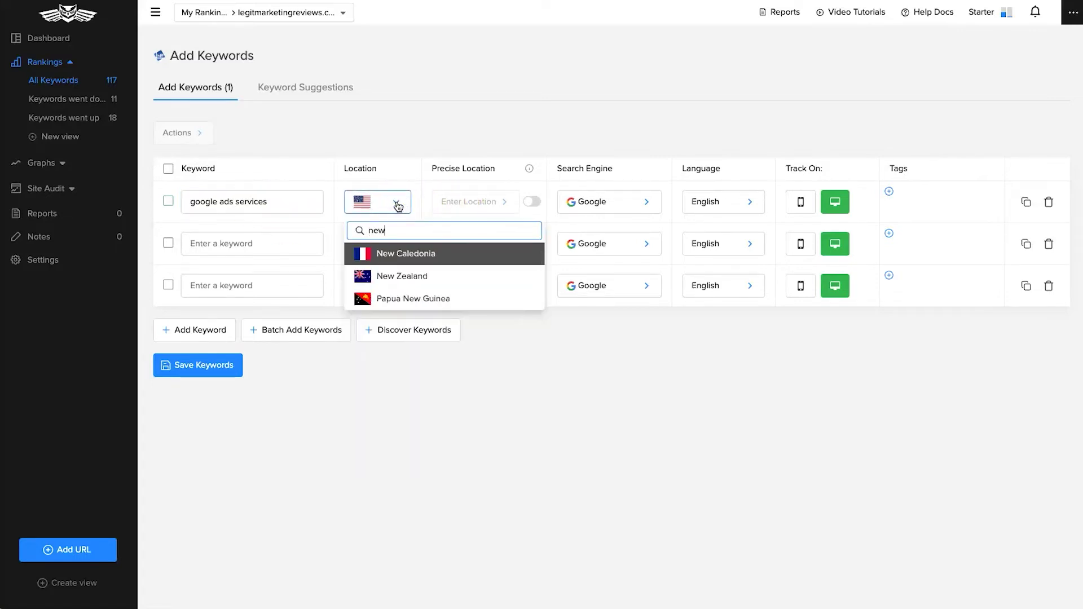
pyautogui.click(389, 271)
pyautogui.click(529, 202)
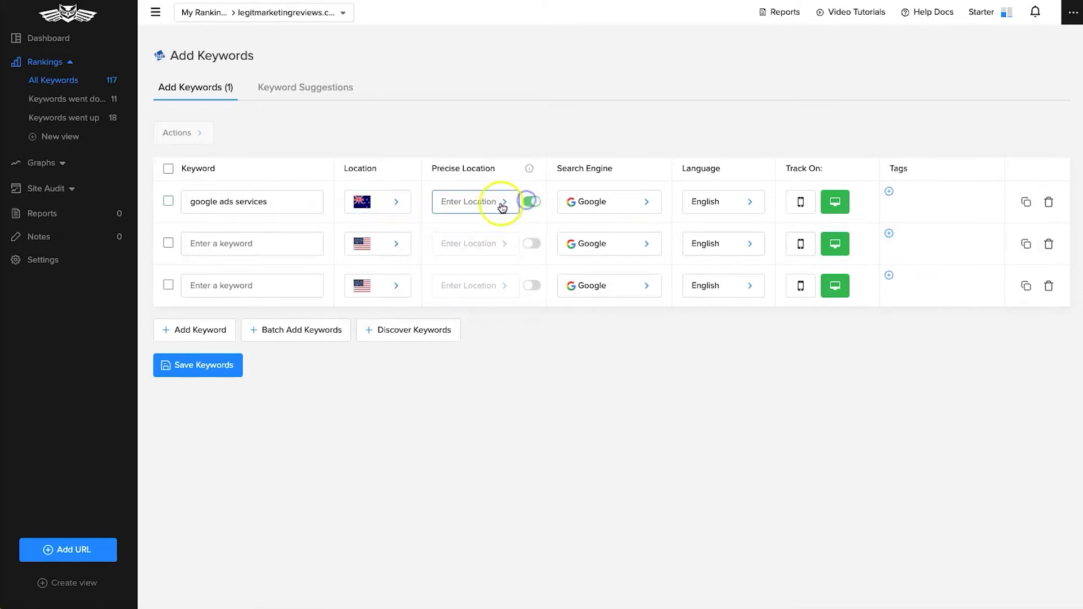
pyautogui.click(489, 203)
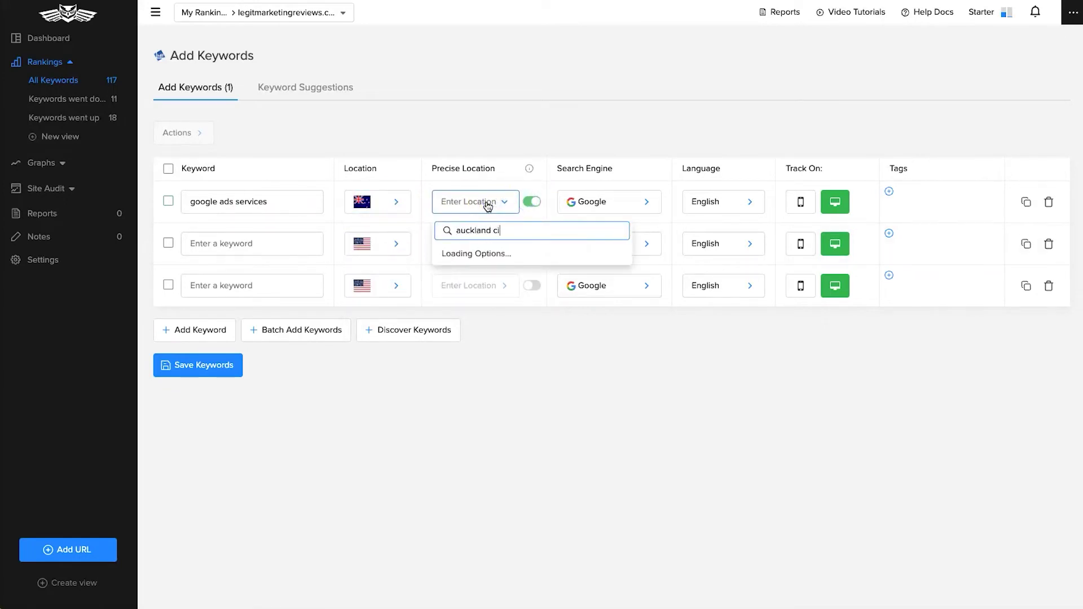
pyautogui.write('auckland city')
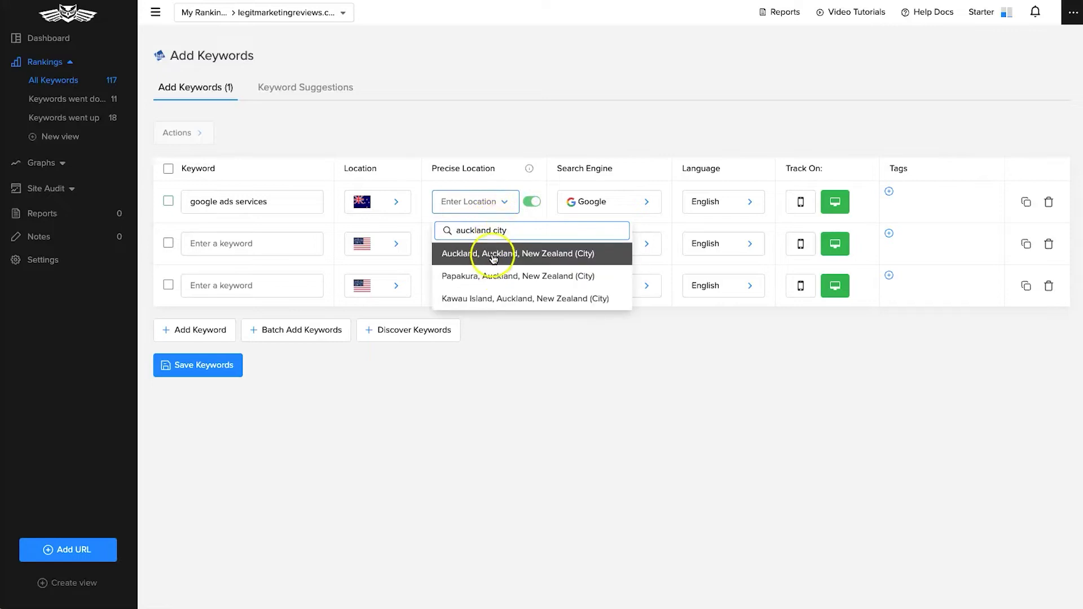
pyautogui.click(493, 253)
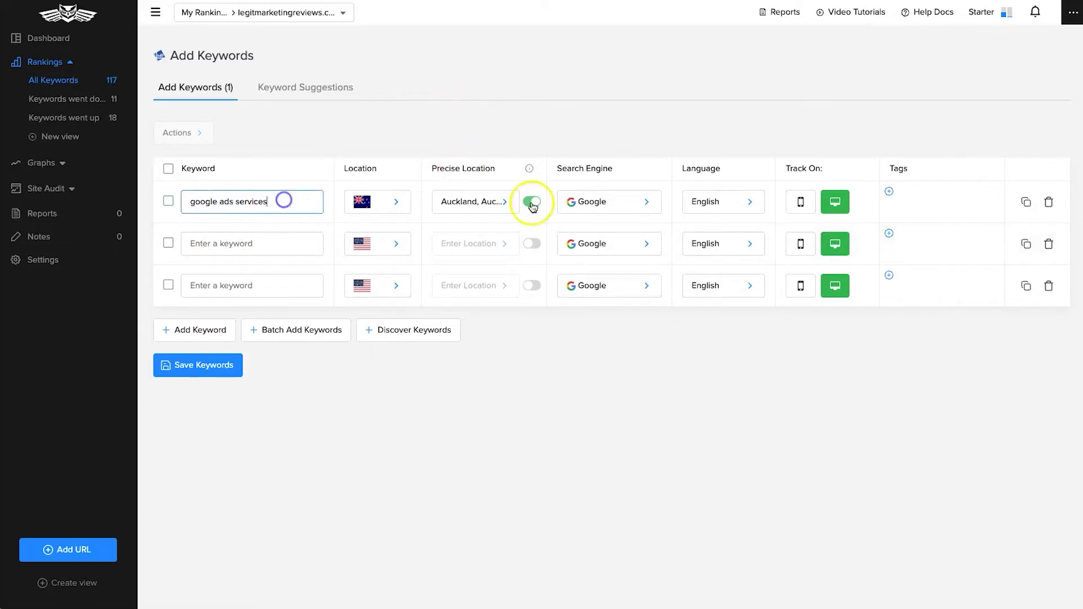
# Step: Review the search engine, language, tracking device and tag options of the "google ads services" keyword
pyautogui.click(603, 201)
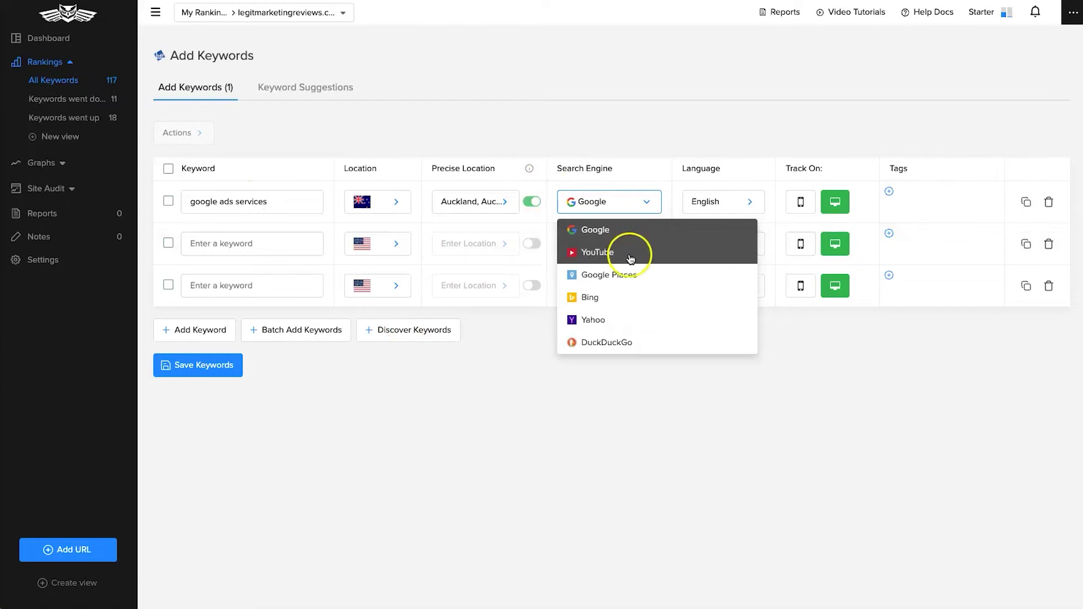
pyautogui.click(647, 160)
pyautogui.click(750, 202)
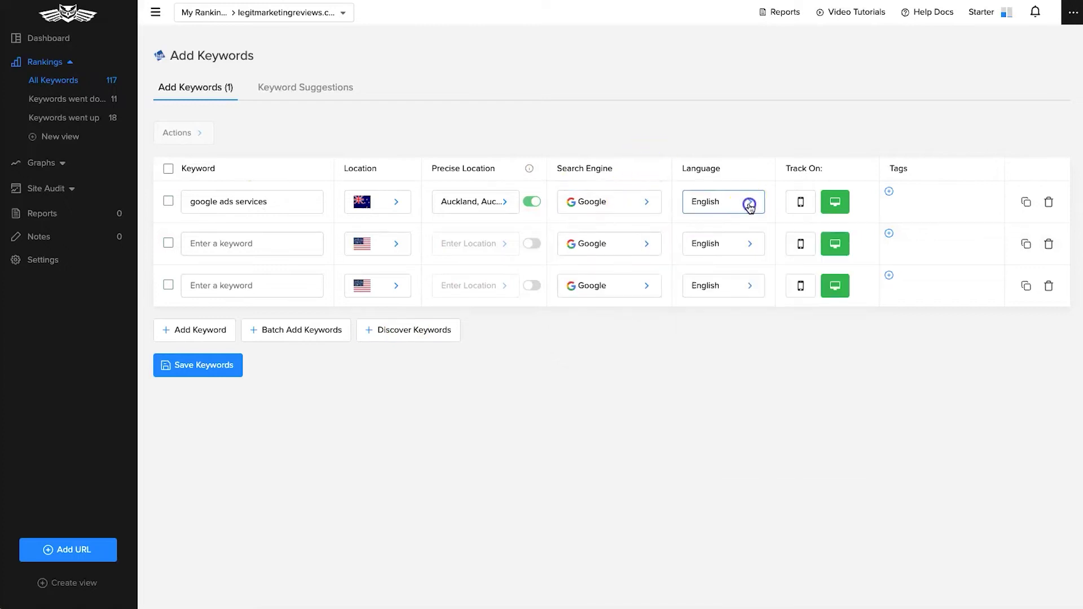
pyautogui.click(792, 204)
pyautogui.click(839, 204)
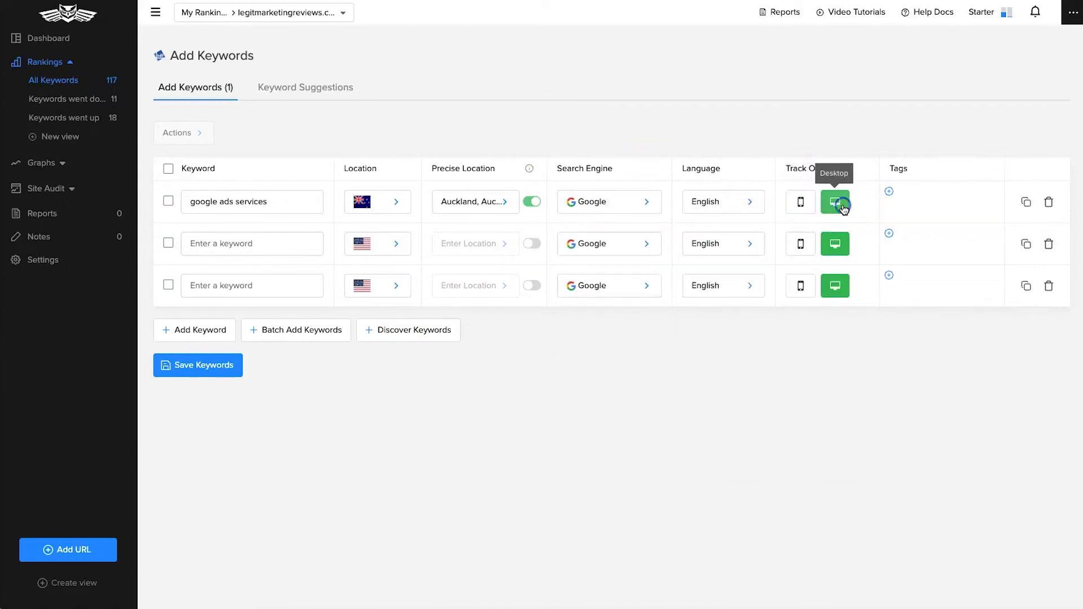
pyautogui.click(890, 193)
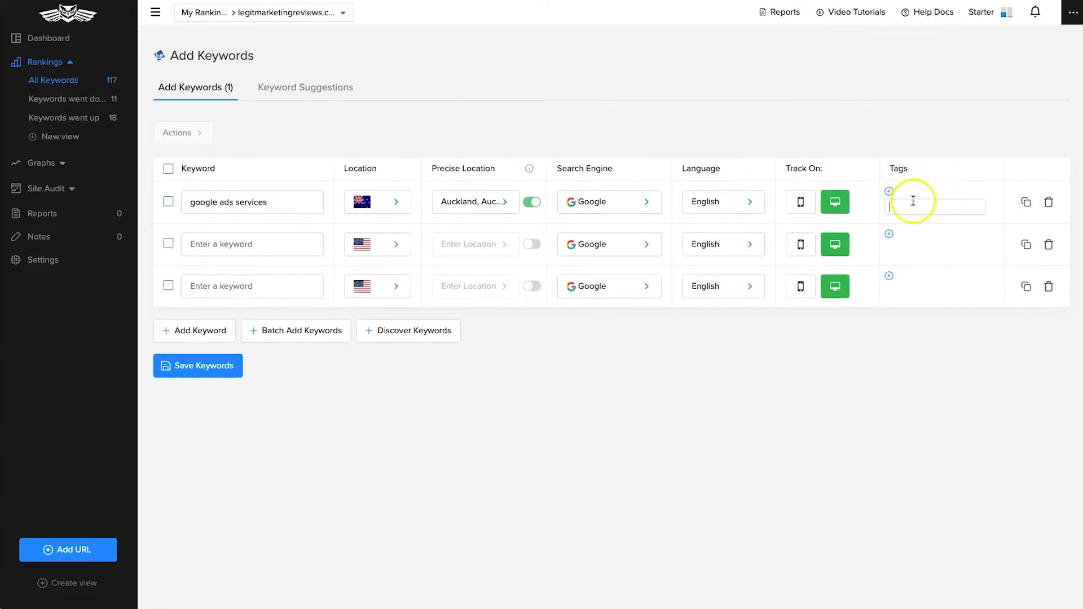
pyautogui.click(238, 202)
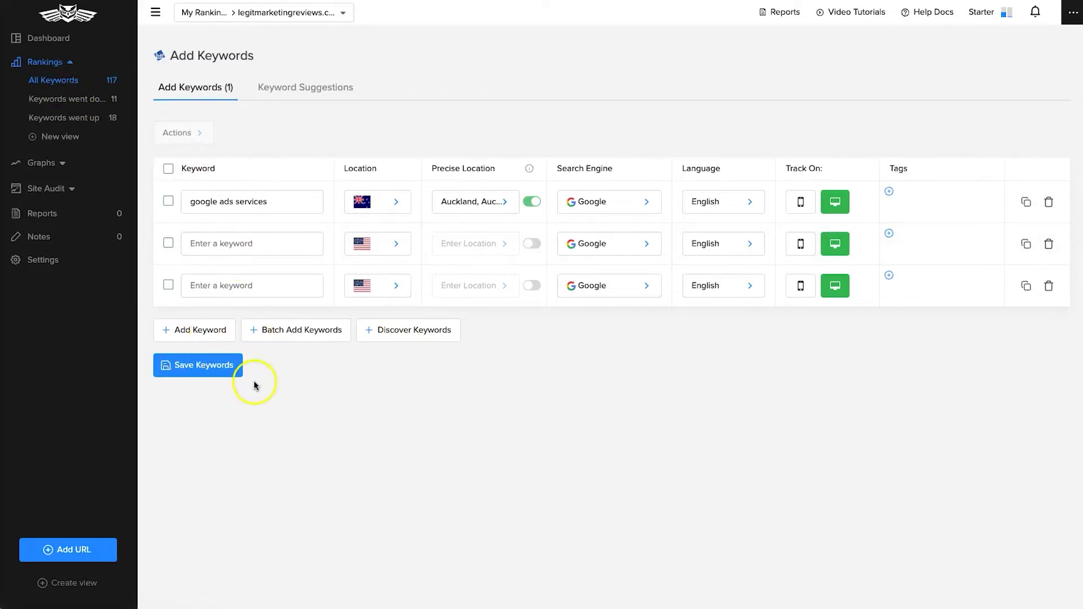
# Step: Open the batch keyword entry form and close it without adding any keywords
pyautogui.click(288, 338)
pyautogui.click(634, 309)
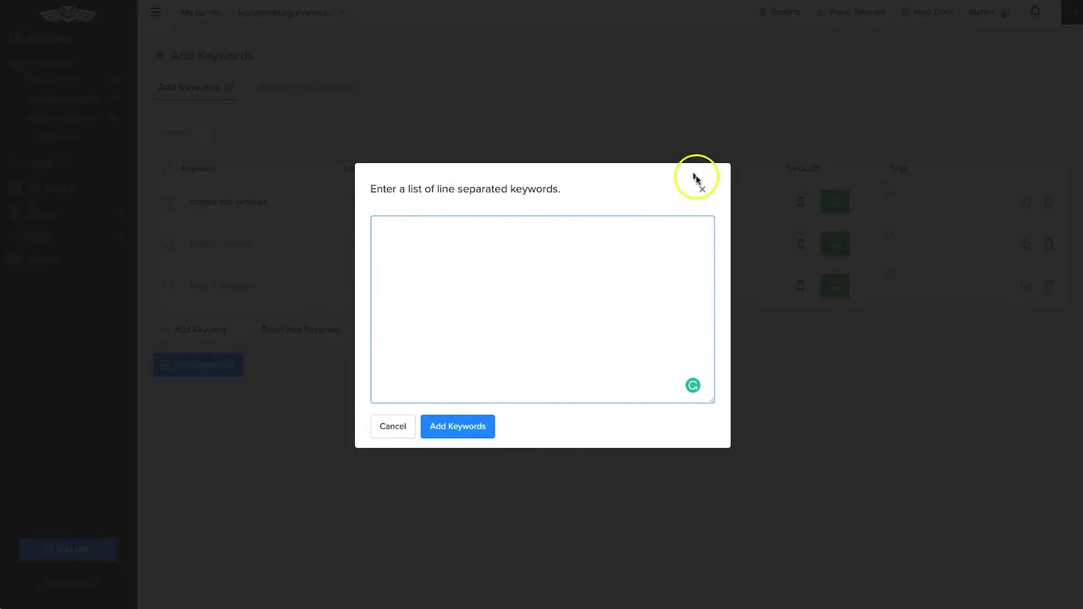
pyautogui.click(702, 189)
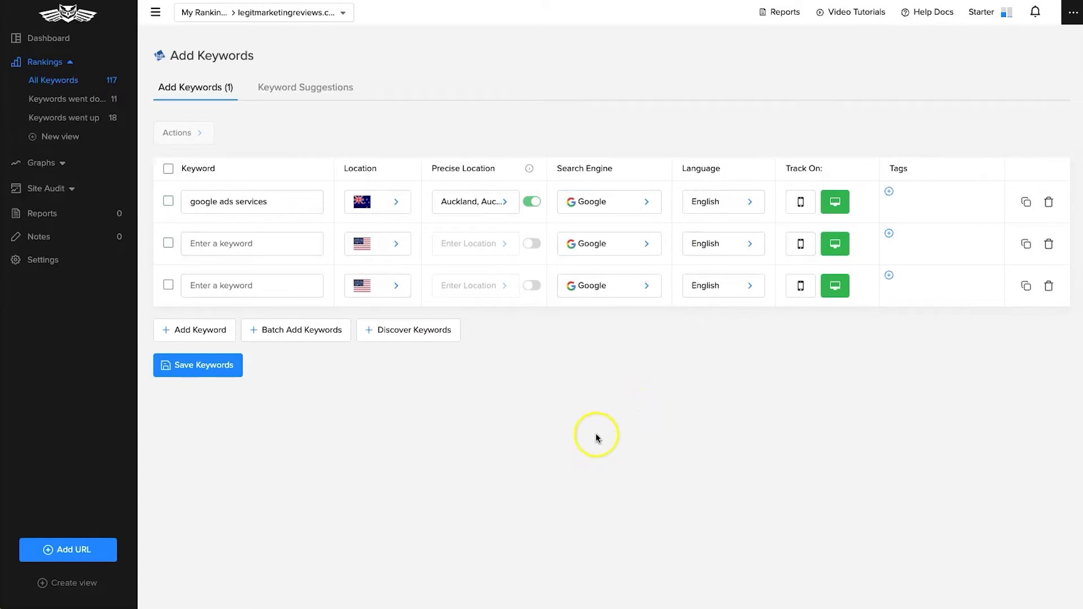
# Step: Return to the full keyword list of legitmarketingreviews.com and review which columns can be shown in the keyword table
pyautogui.click(66, 83)
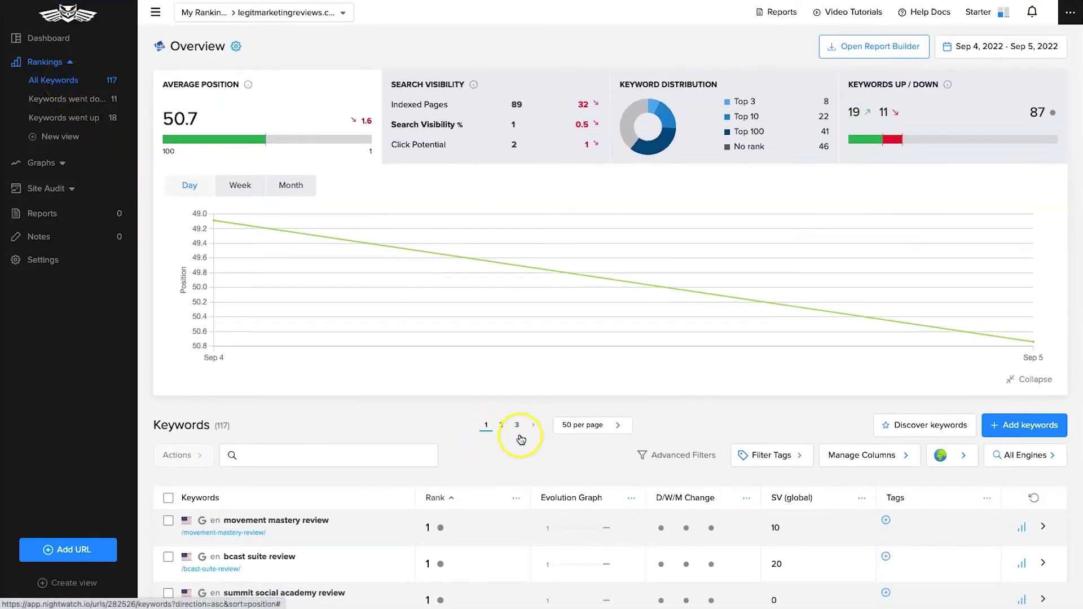
pyautogui.scroll(-3, 520, 440)
pyautogui.click(843, 273)
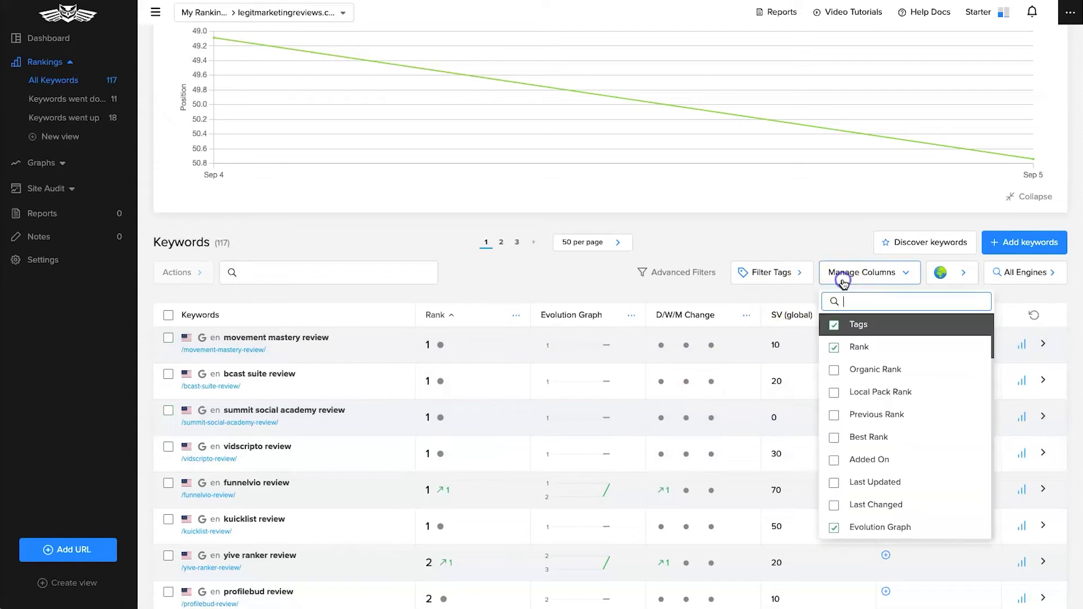
pyautogui.scroll(-2, 884, 458)
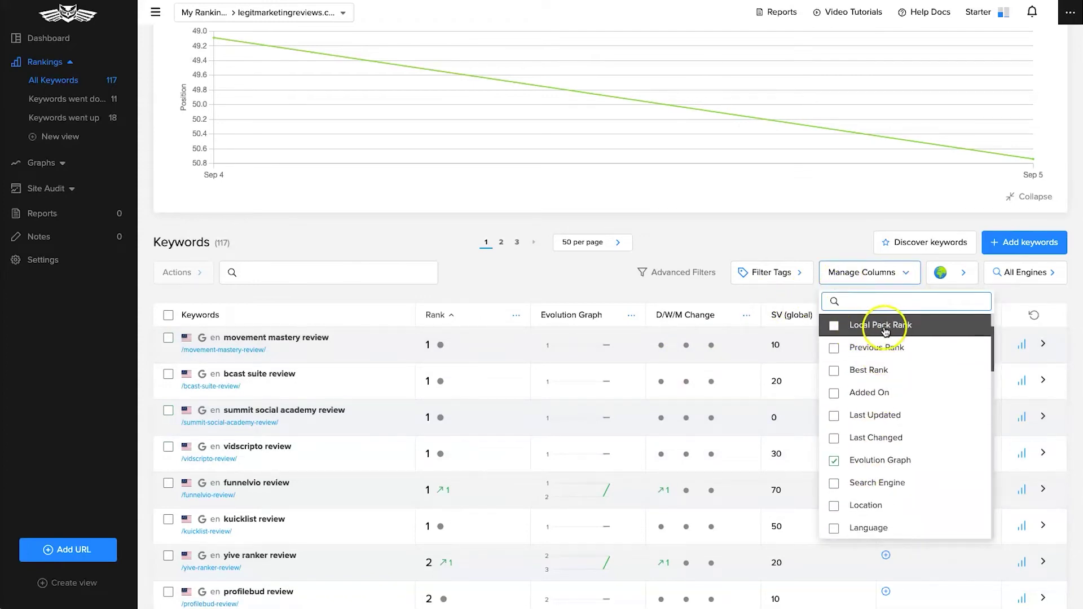
pyautogui.scroll(-5, 920, 367)
pyautogui.scroll(6, 891, 361)
pyautogui.click(879, 276)
pyautogui.click(360, 284)
# Step: Examine the keywords' evolution graphs and rank changes, and open the ranking graph with SERP preview for "truconversion review"
pyautogui.scroll(-2, 359, 289)
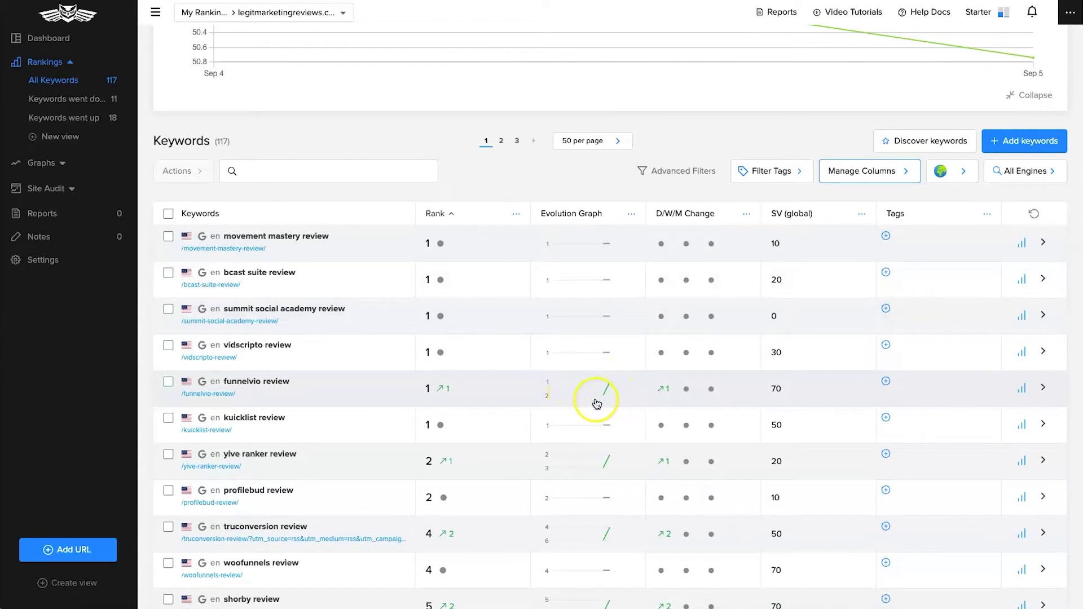
pyautogui.scroll(-2, 597, 404)
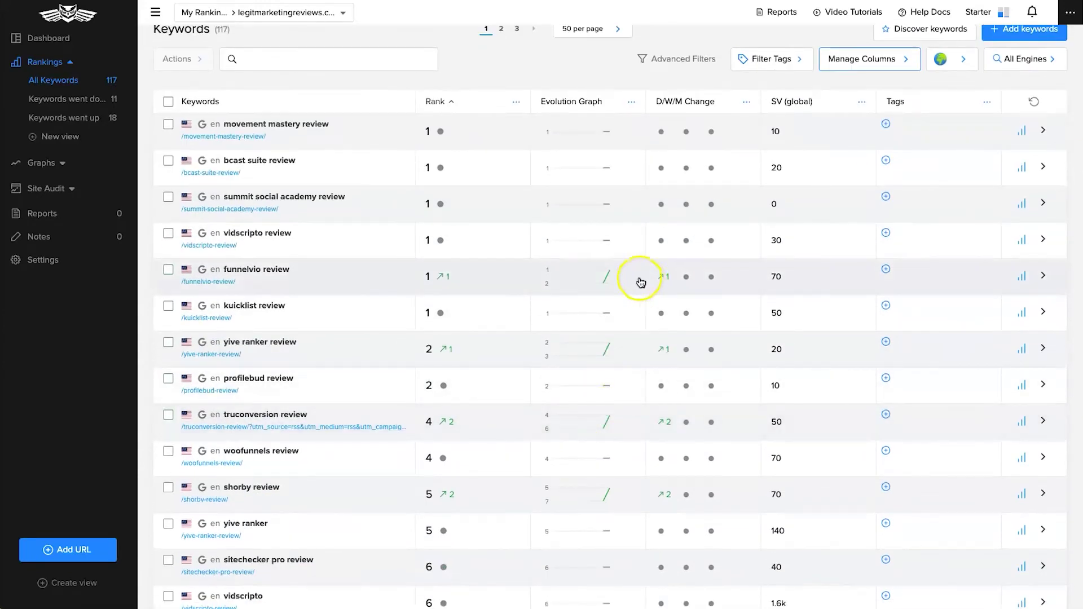
pyautogui.moveTo(606, 283)
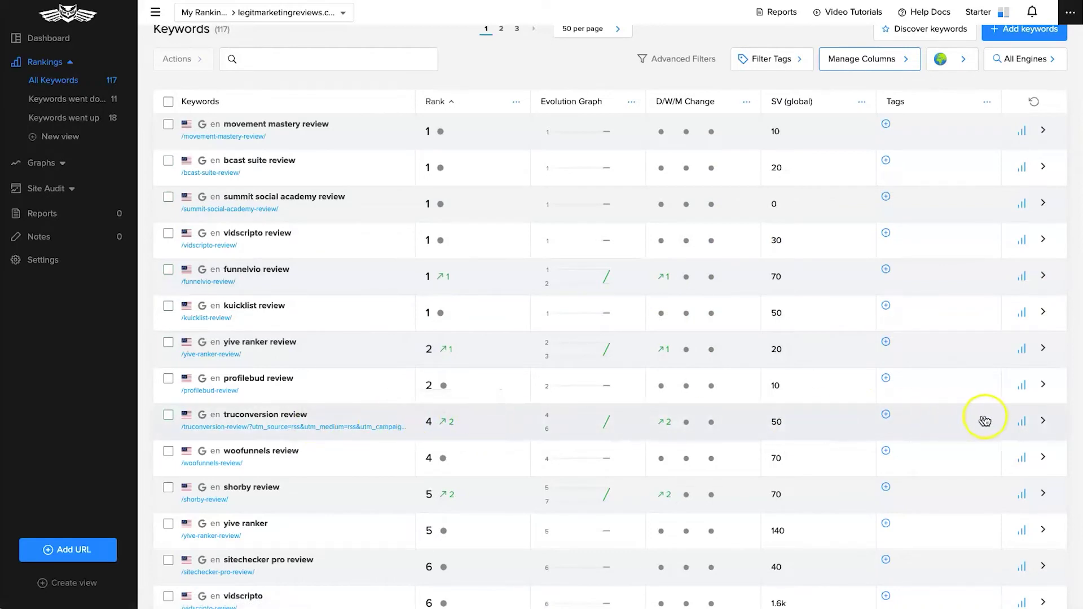
pyautogui.click(1022, 421)
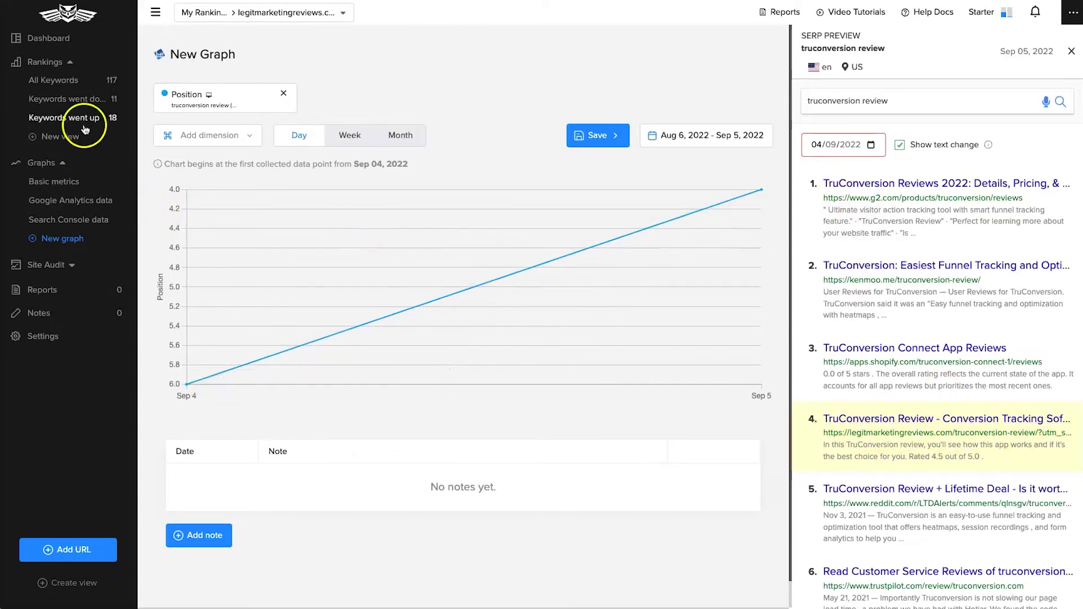
# Step: Return to the full keyword list and look through the ranks and global search volumes of the tracked keywords
pyautogui.click(72, 80)
pyautogui.scroll(-20, 540, 434)
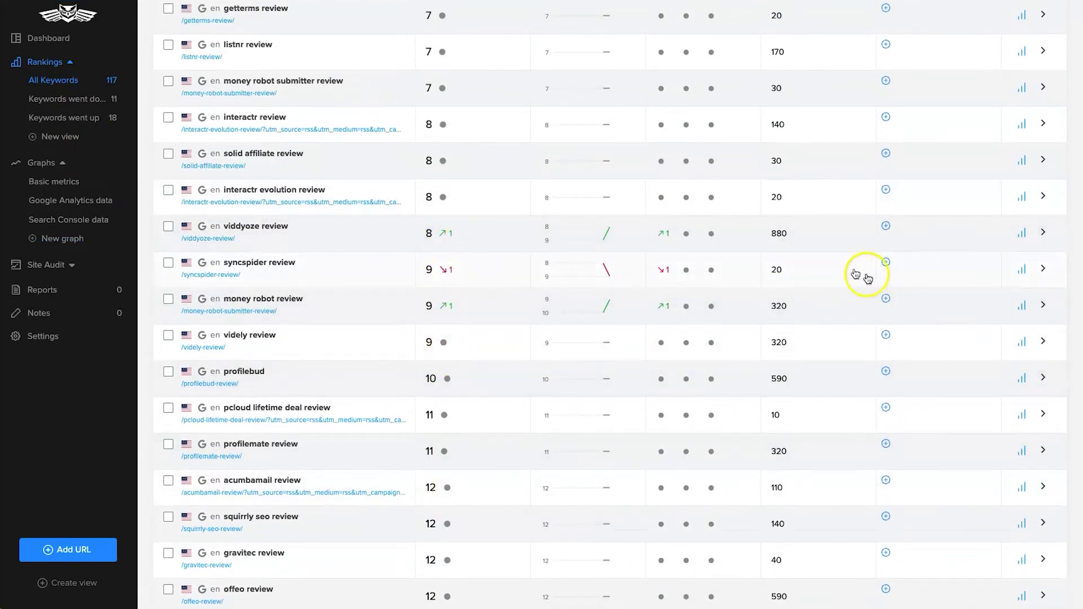
pyautogui.scroll(3, 822, 204)
pyautogui.scroll(-2, 782, 361)
pyautogui.scroll(-5, 786, 353)
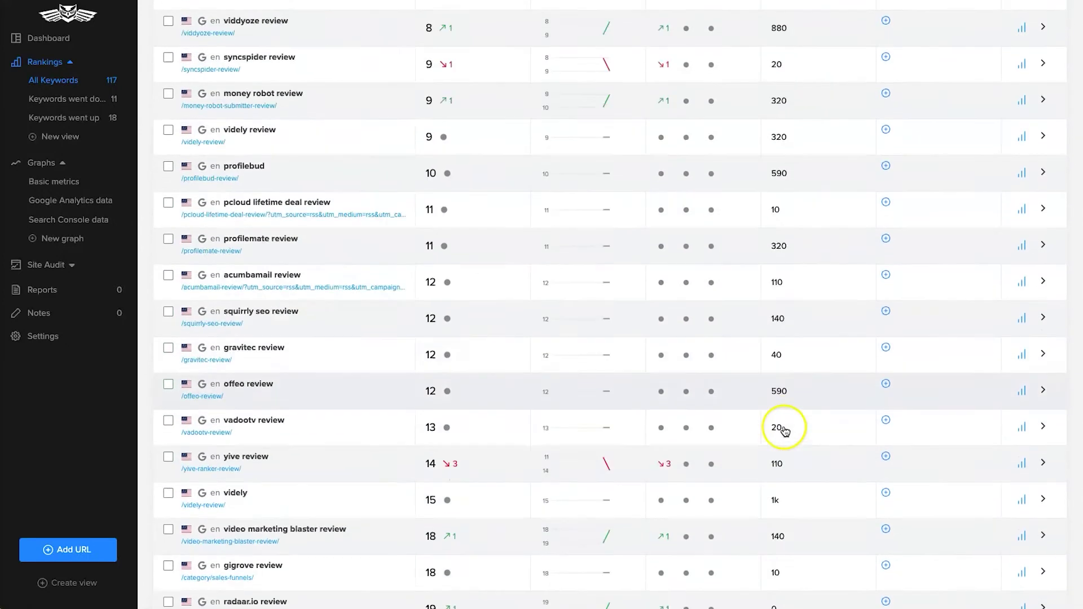
pyautogui.scroll(20, 750, 418)
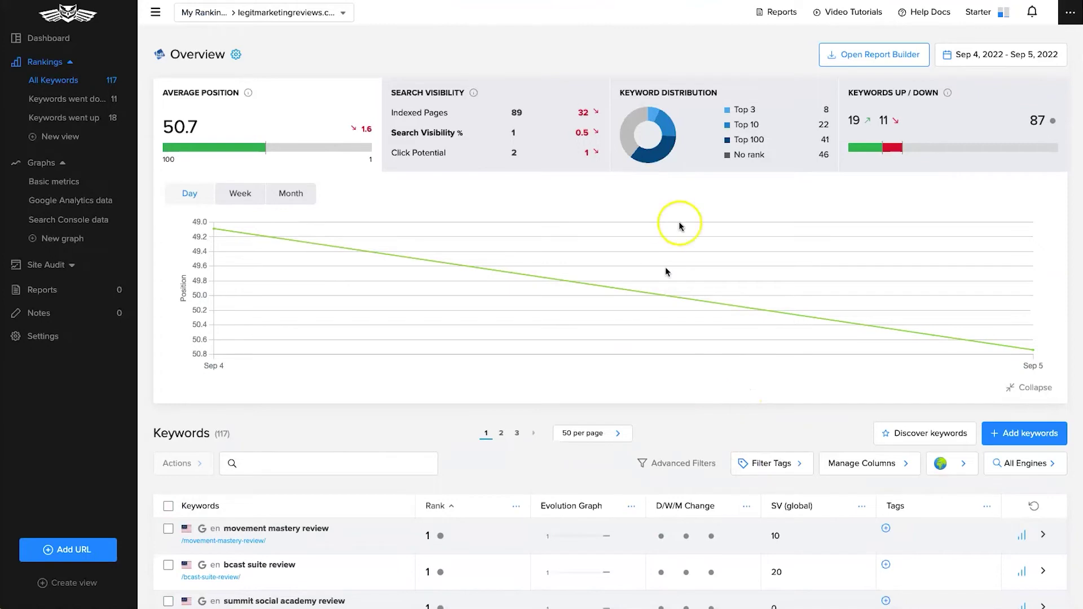
# Step: Open the report builder, preview the Progress report and Competitor report templates, and reselect the Basic report template
pyautogui.click(860, 58)
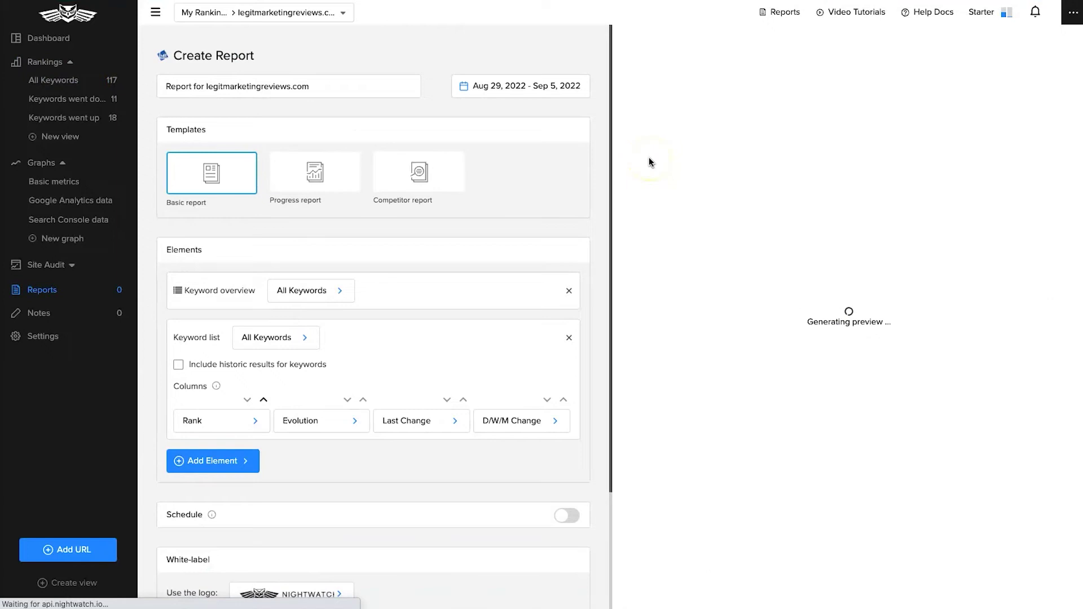
pyautogui.tripleClick(330, 86)
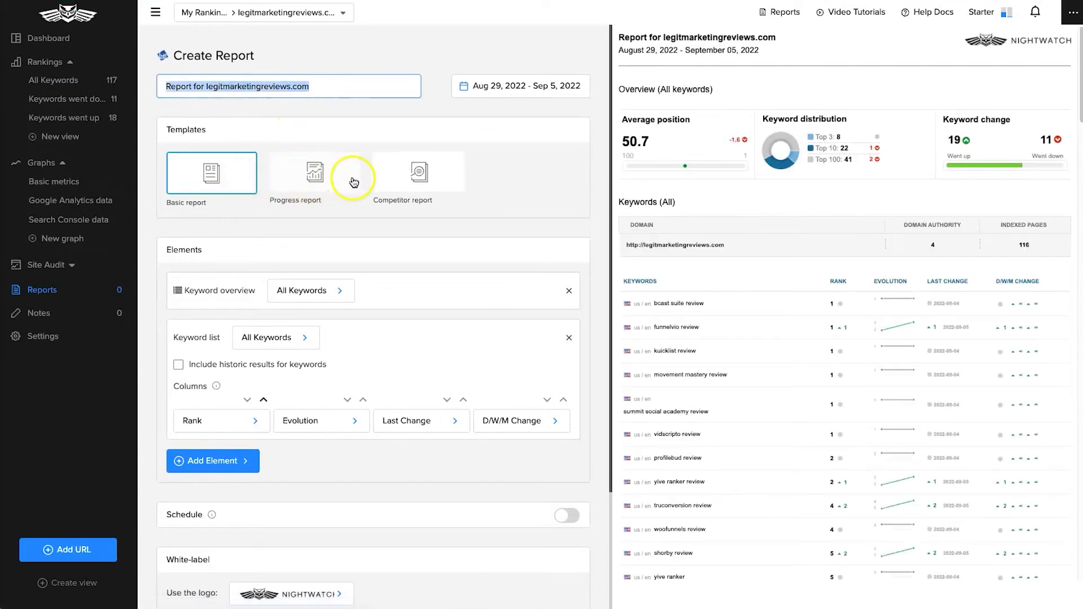
pyautogui.click(323, 173)
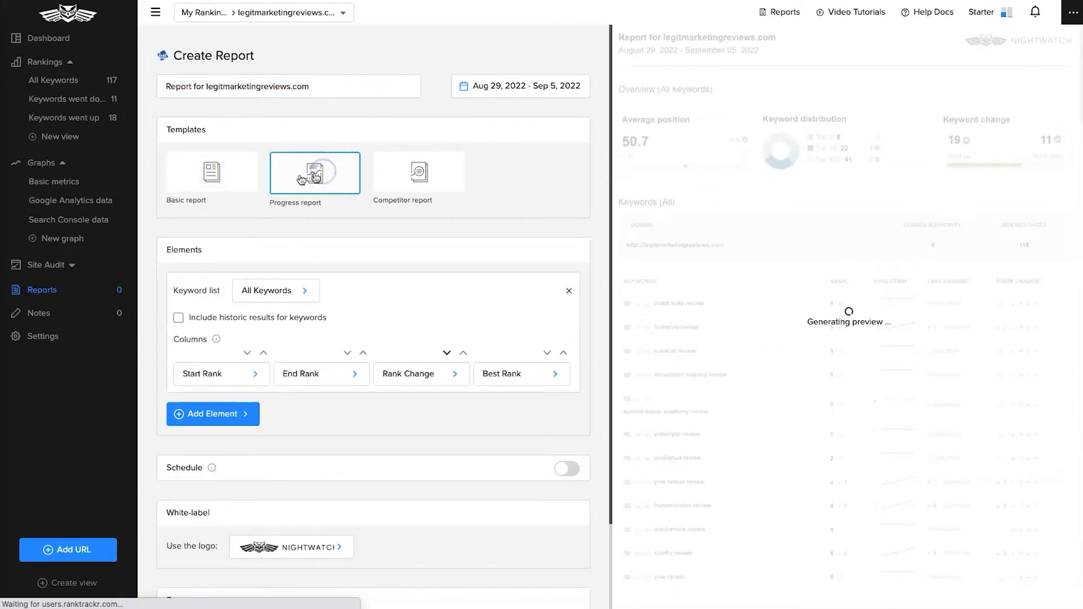
pyautogui.click(418, 175)
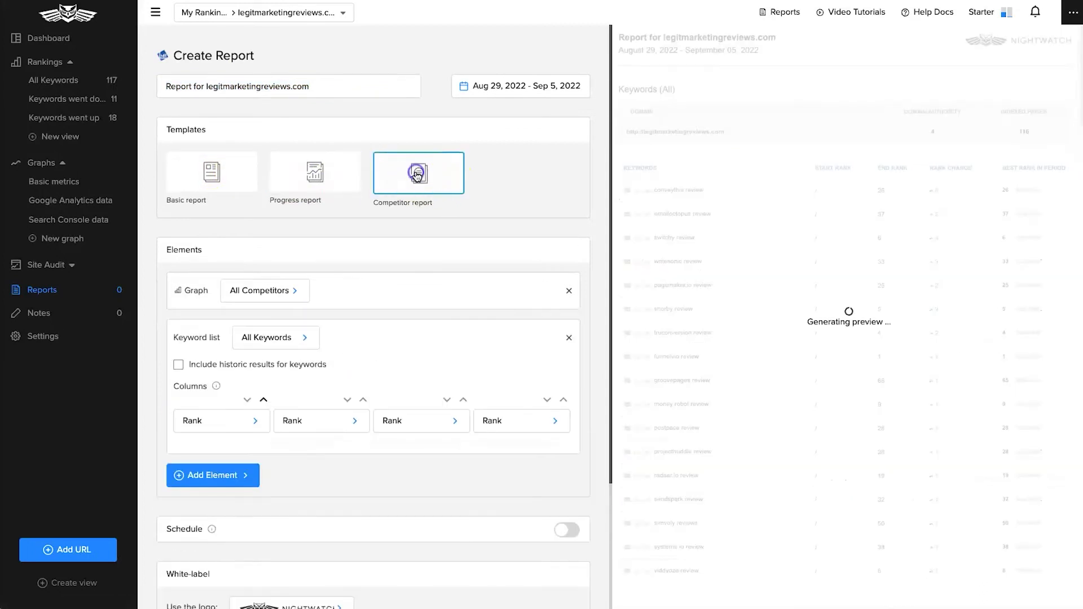
pyautogui.click(206, 180)
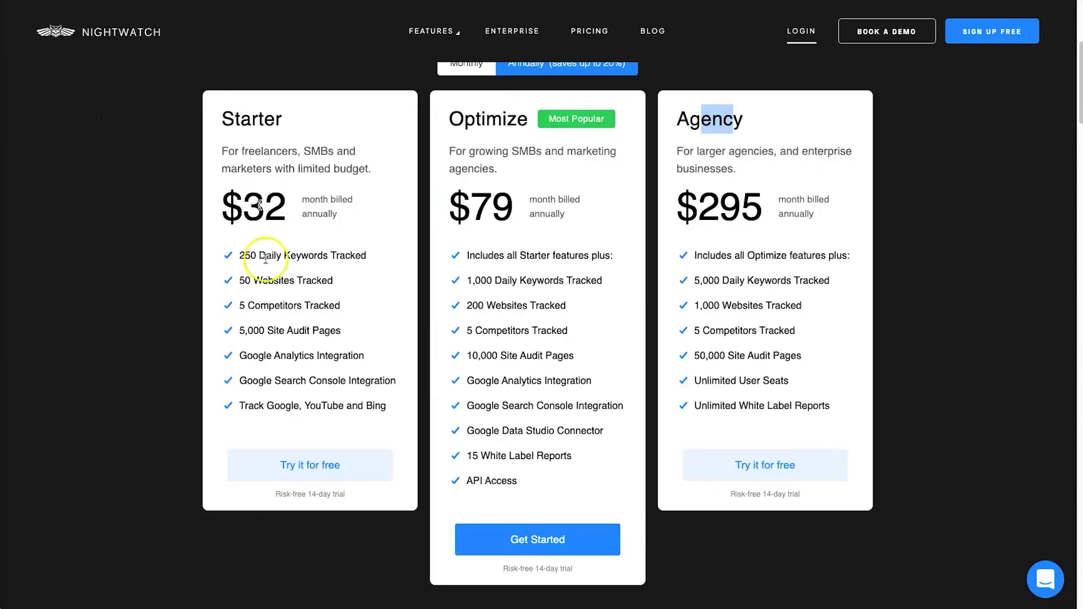
# Step: Check the pricing plans for white-label reports, and review the report's white-label logo choices and output formats
pyautogui.click(708, 117)
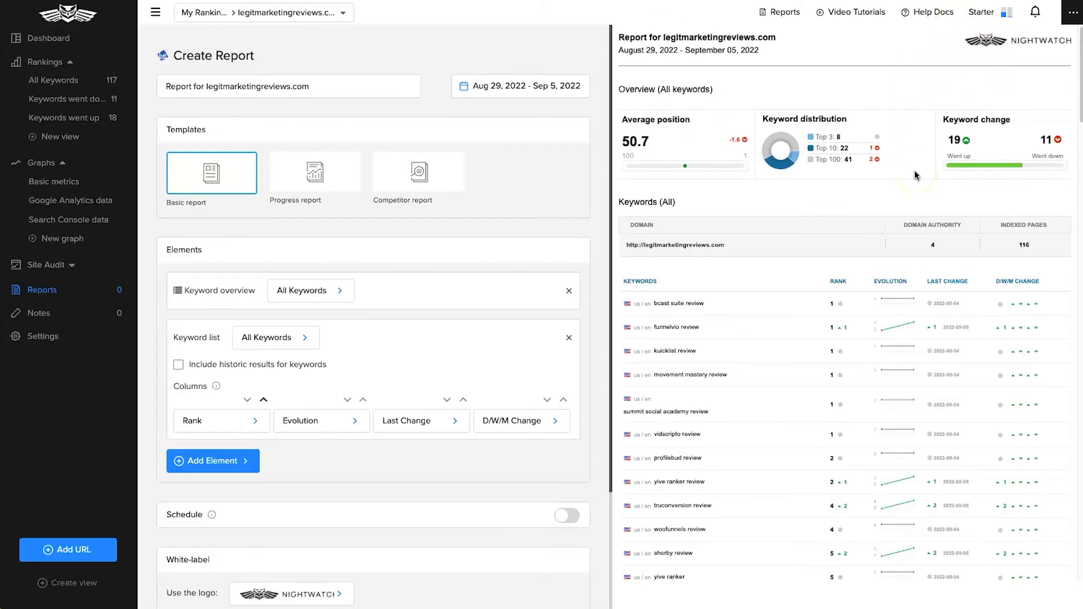
pyautogui.scroll(-3, 467, 368)
pyautogui.click(334, 447)
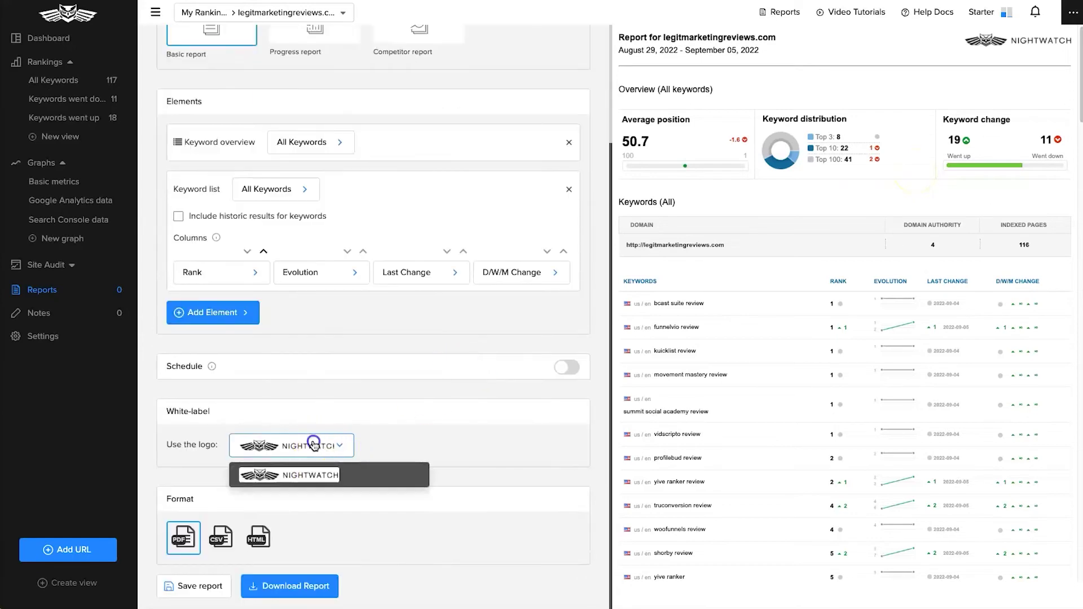
pyautogui.click(339, 445)
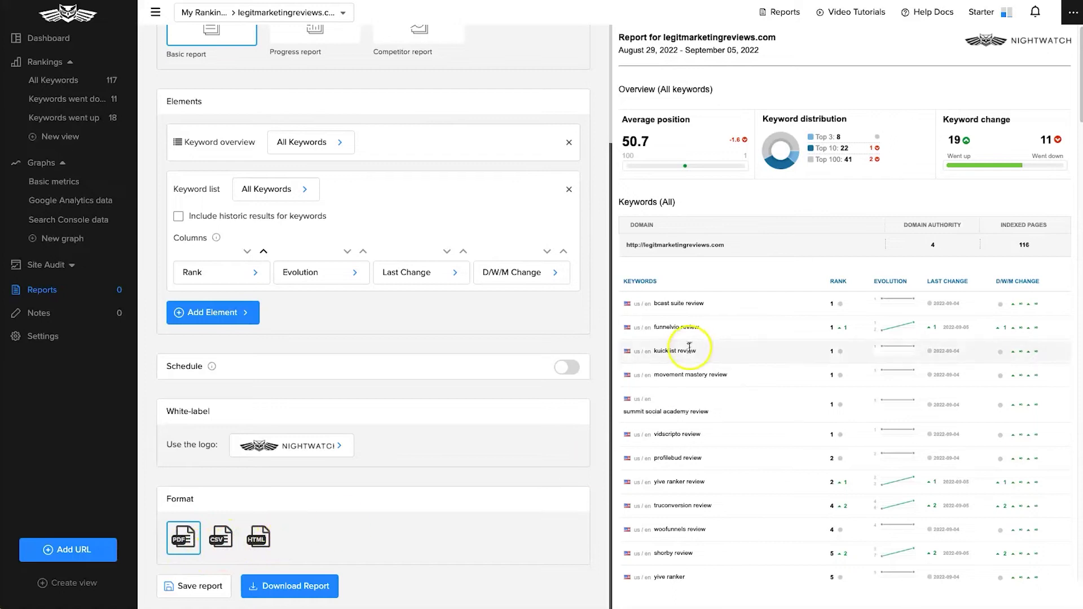
pyautogui.scroll(3, 271, 446)
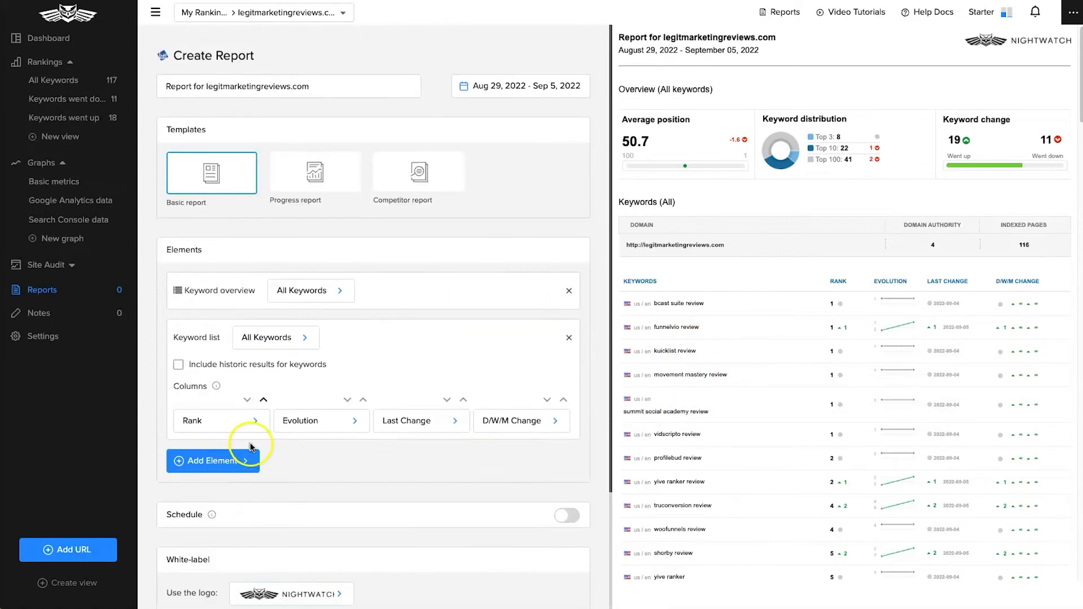
# Step: Open the view of keywords that went down and examine their rank drops
pyautogui.click(72, 79)
pyautogui.click(73, 101)
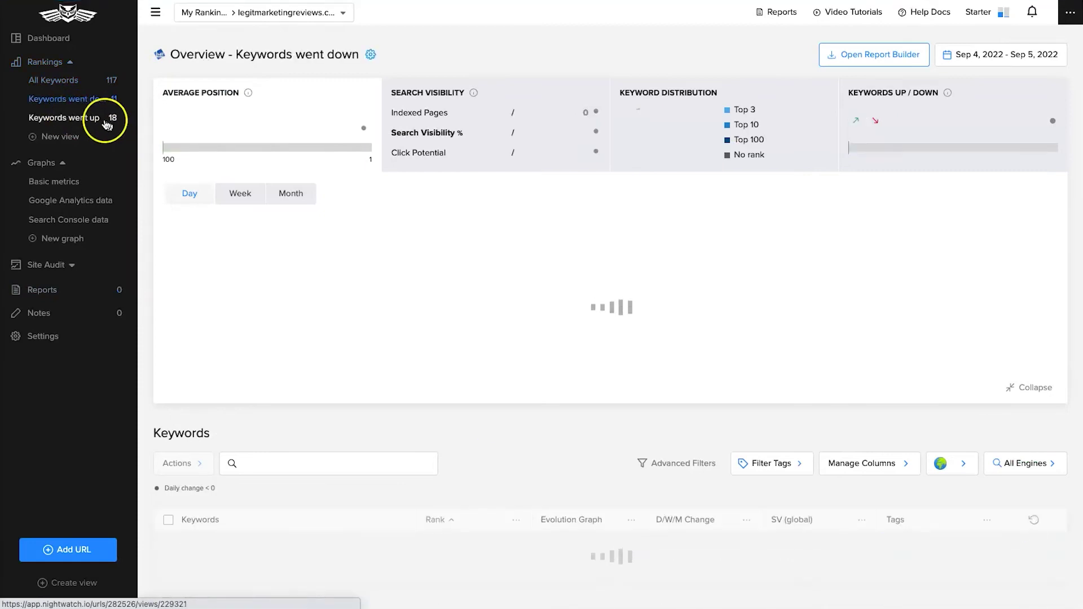
pyautogui.scroll(-6, 416, 350)
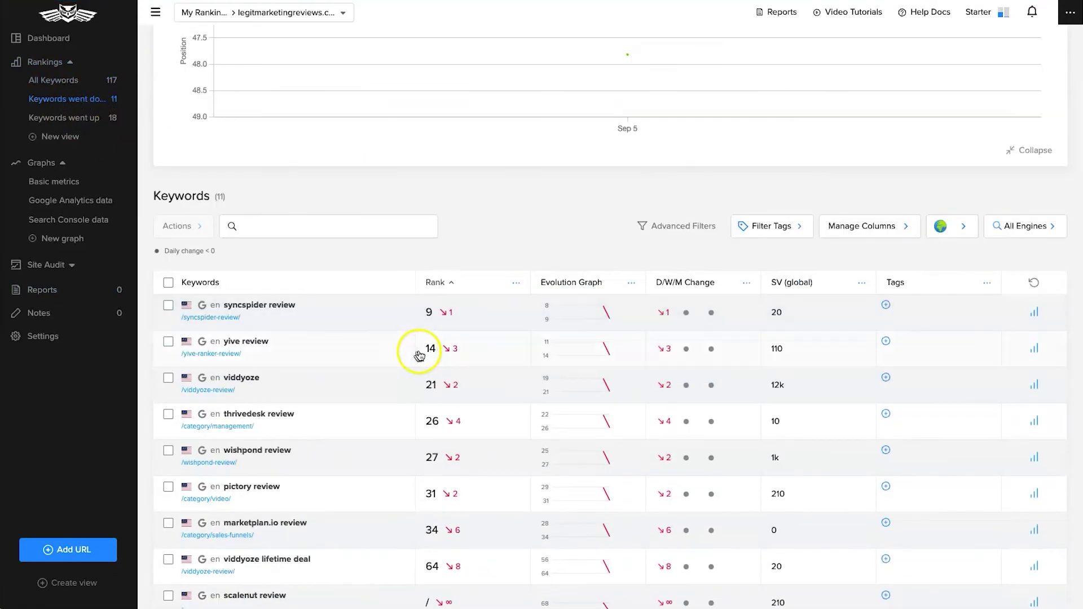
pyautogui.scroll(1, 370, 463)
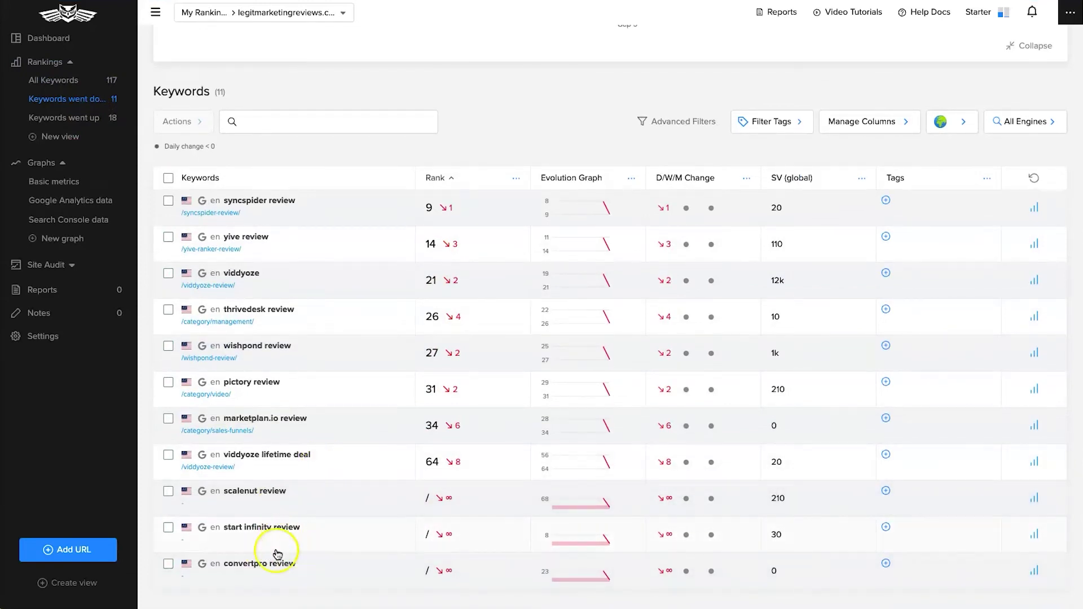
pyautogui.scroll(5, 234, 493)
# Step: Open the view of keywords that went up and examine their rank gains
pyautogui.click(100, 117)
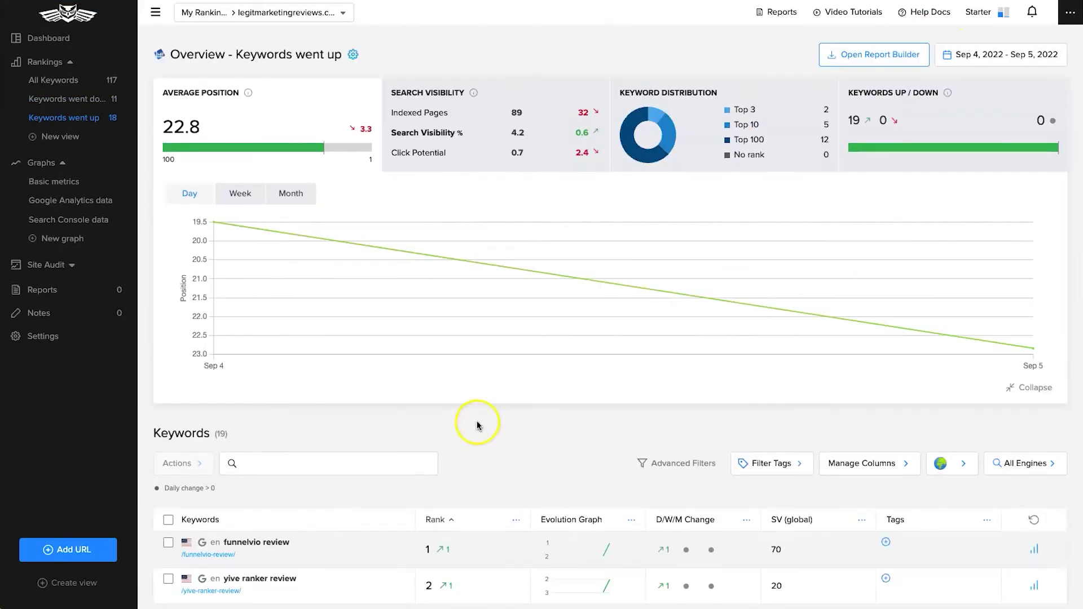
pyautogui.scroll(-7, 460, 243)
pyautogui.scroll(-5, 395, 186)
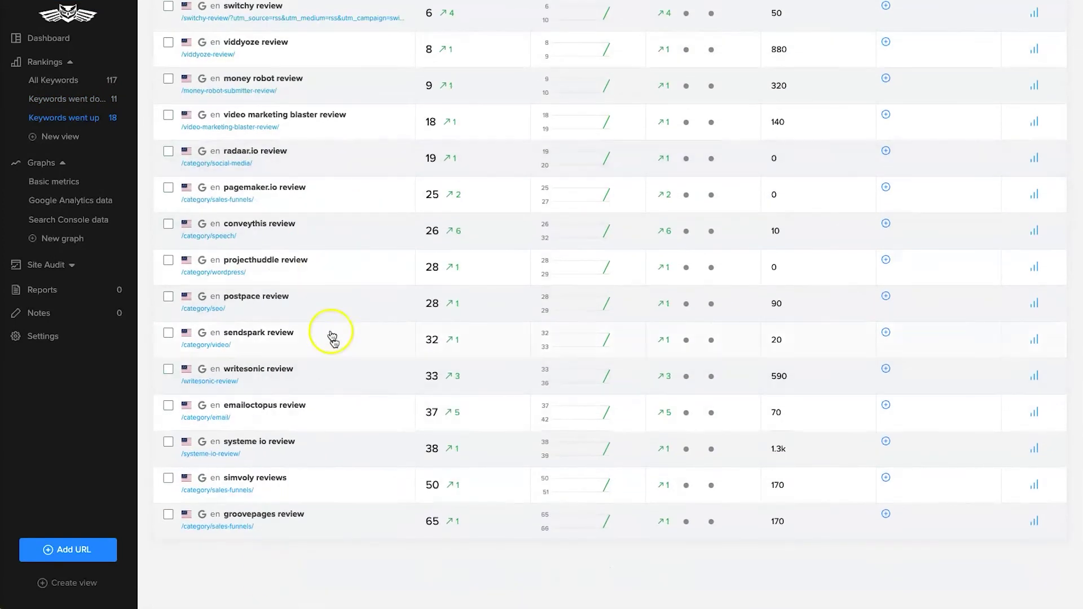
pyautogui.scroll(12, 334, 343)
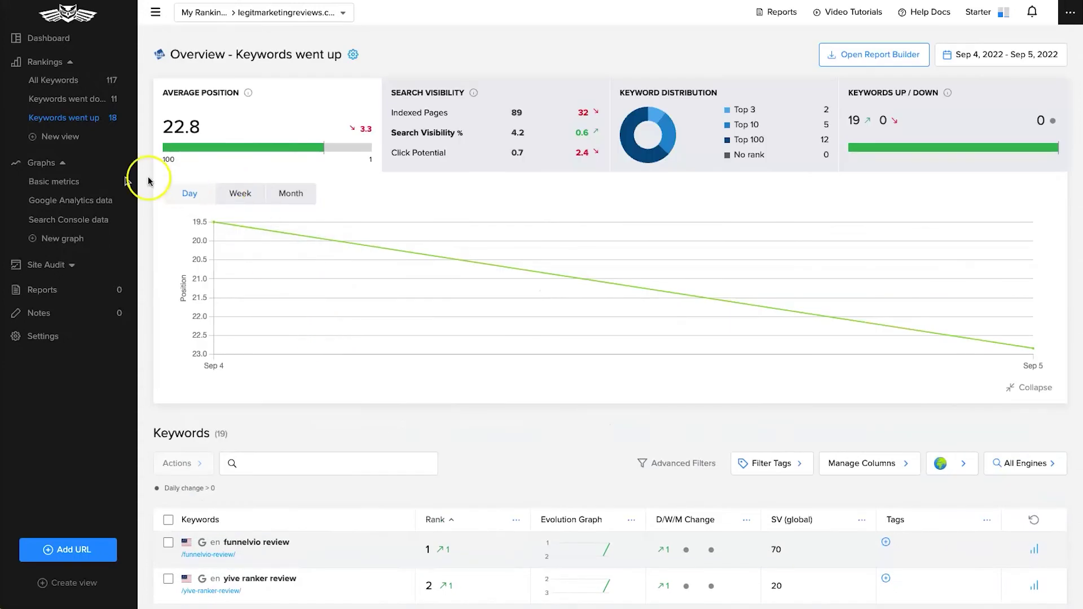
# Step: Open the Basic metrics graph, inspect its data points and review the dimensions that can be added
pyautogui.click(48, 164)
pyautogui.click(541, 358)
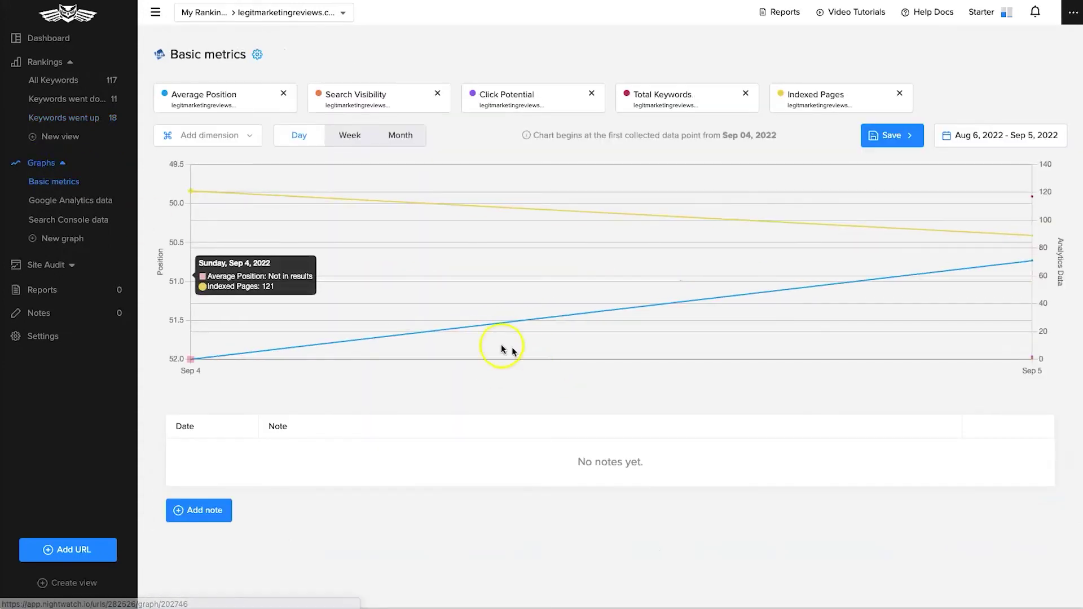
pyautogui.click(520, 260)
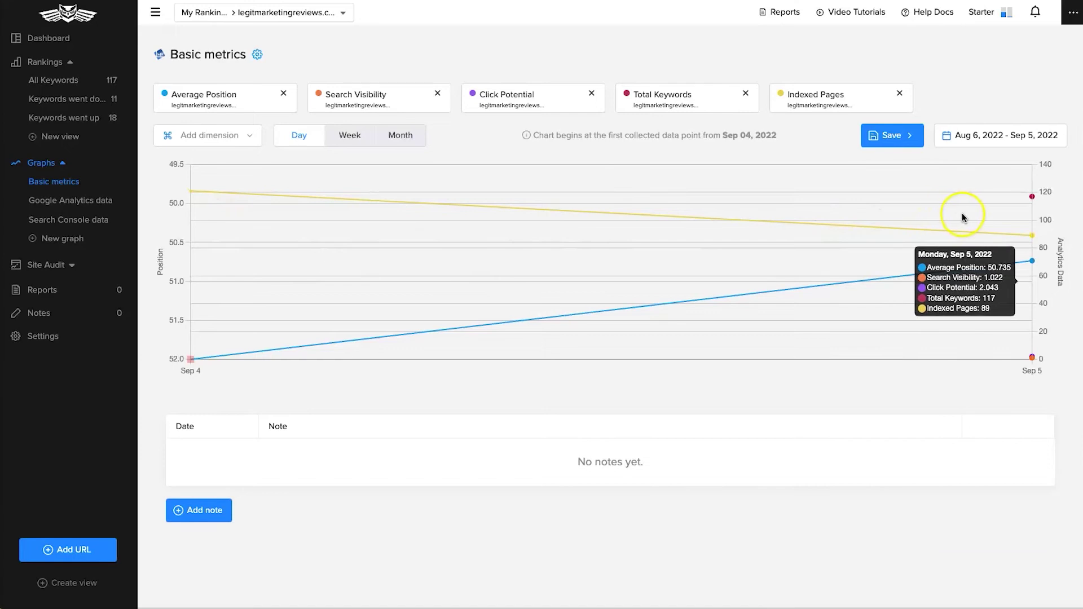
pyautogui.click(216, 139)
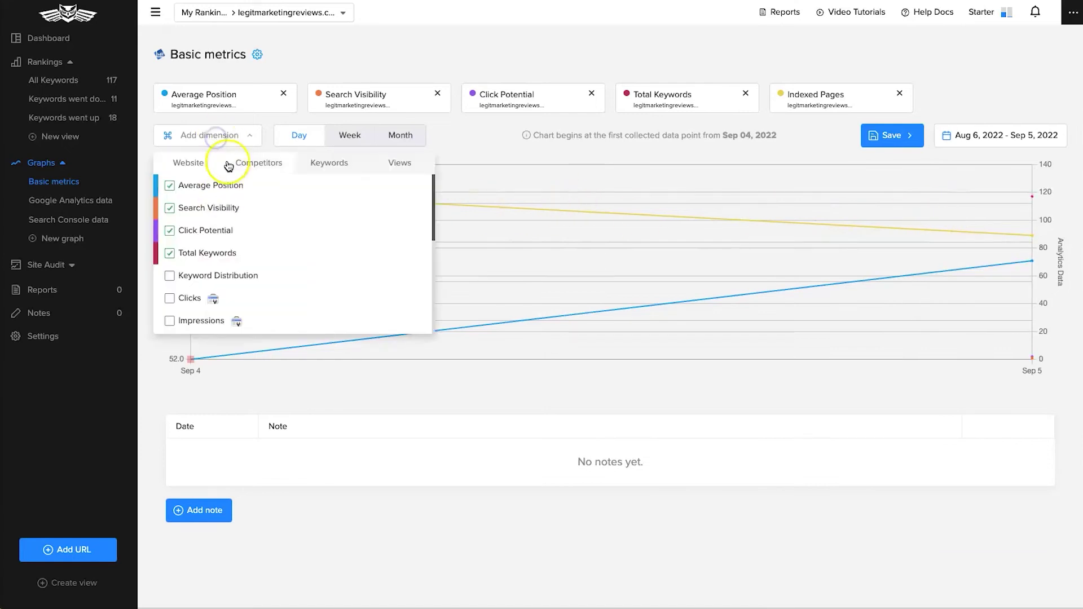
pyautogui.click(225, 128)
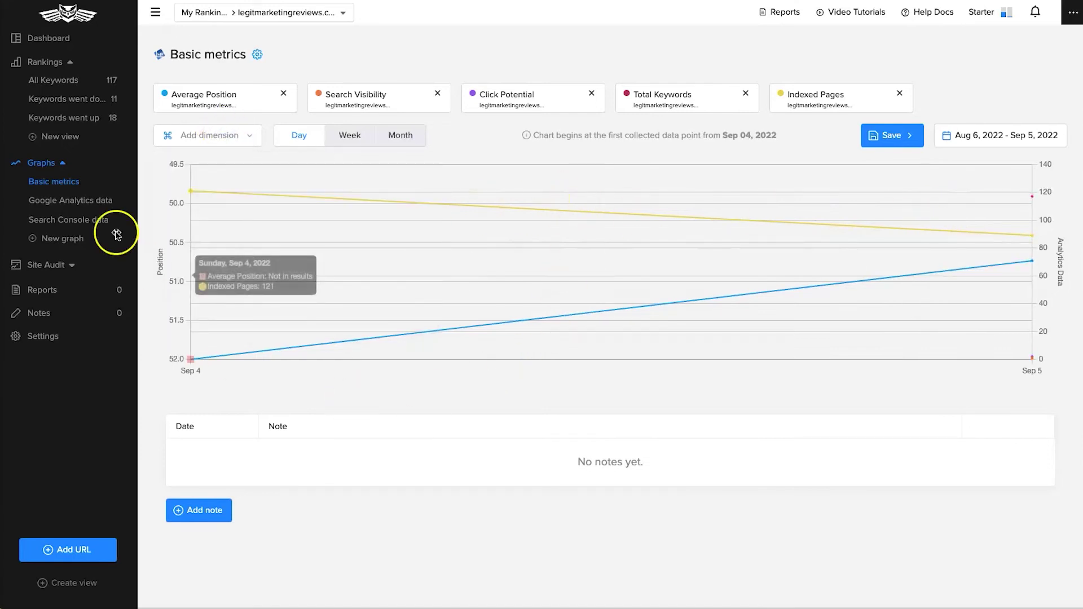
# Step: View the Google Analytics data graph and the Search Console data graph, inspecting the daily values
pyautogui.click(97, 202)
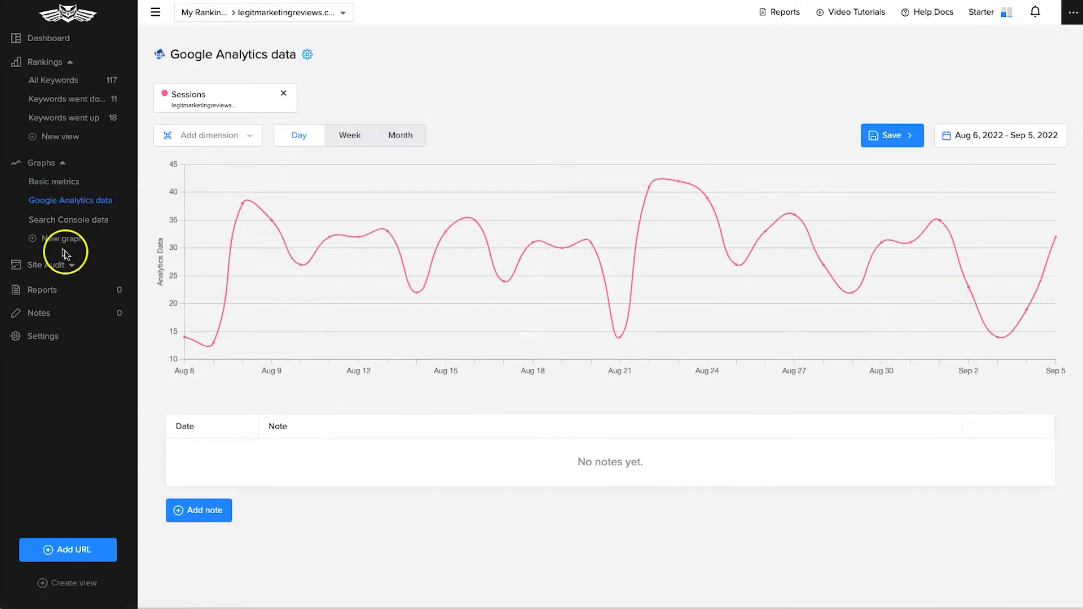
pyautogui.click(68, 220)
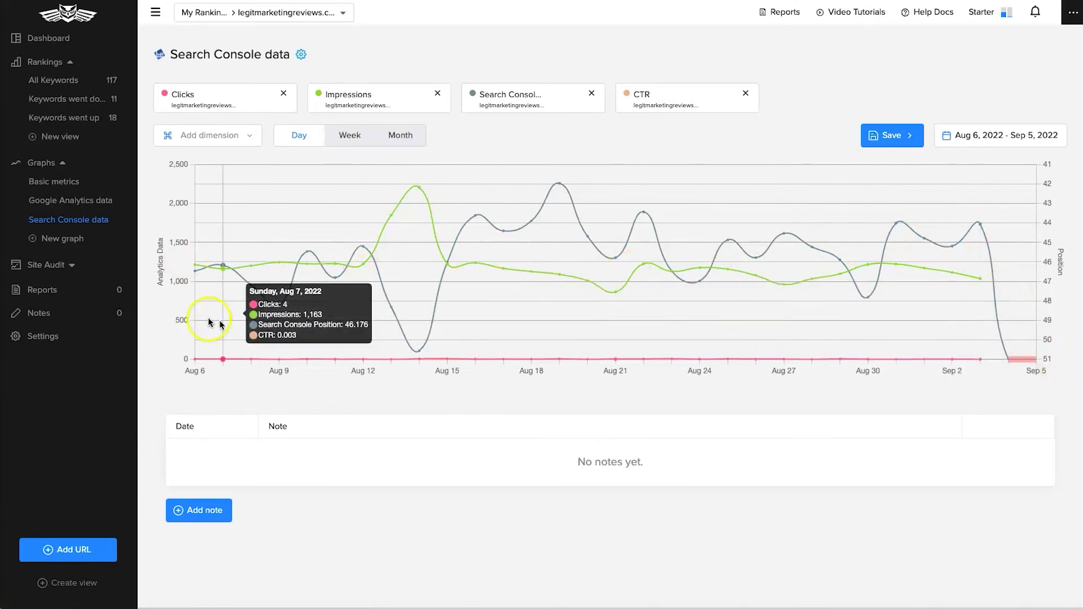
# Step: Open the site audit for legitmarketingreviews.com and check the site health percentage and its definition
pyautogui.click(62, 266)
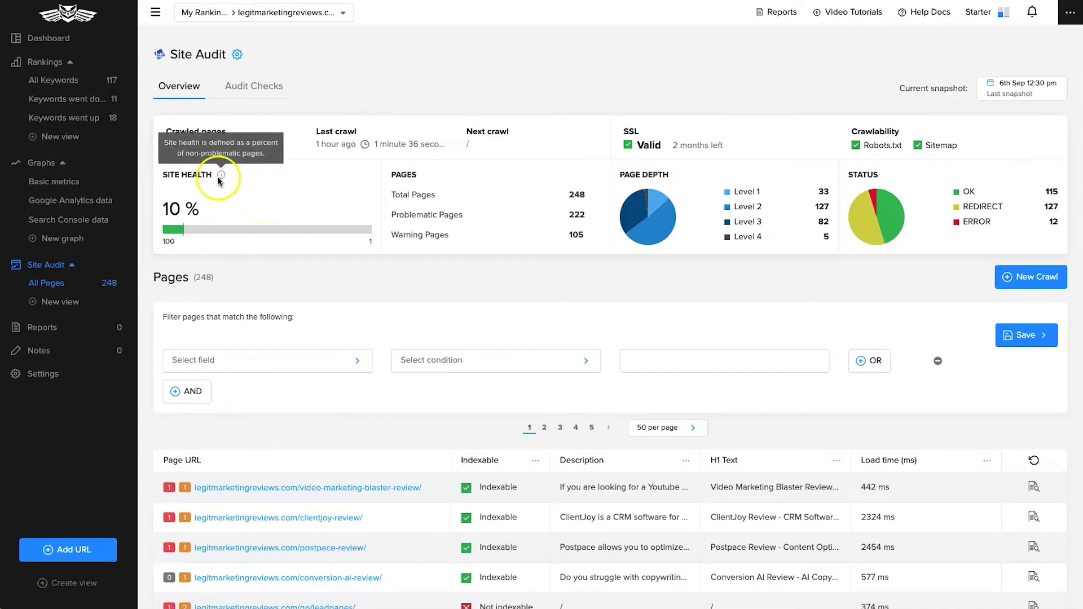
pyautogui.doubleClick(198, 209)
pyautogui.click(195, 206)
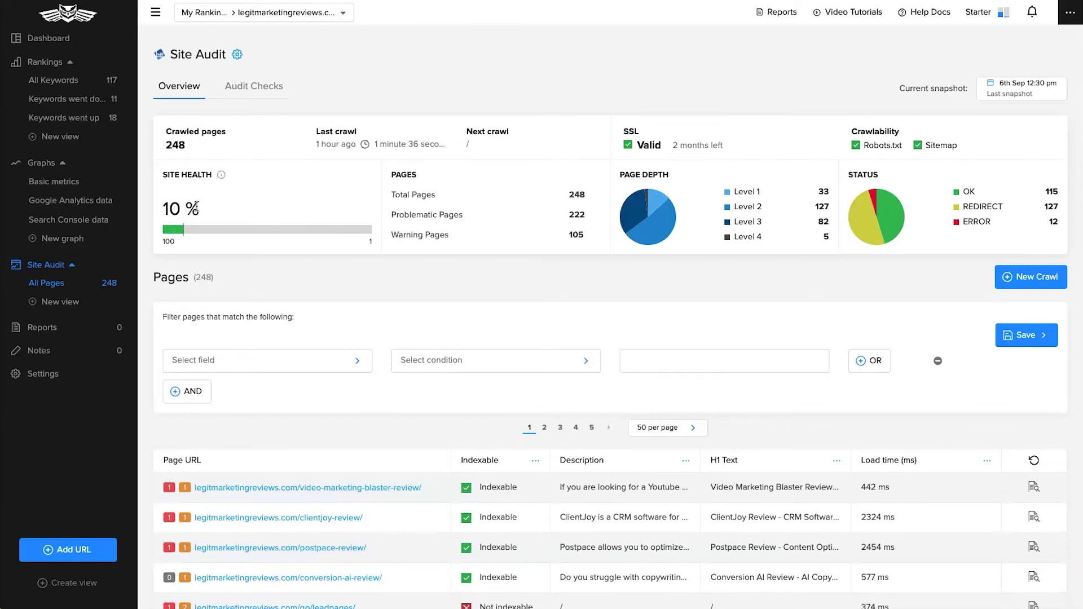
# Step: Set the site audit's crawled pages list to show 500 per page
pyautogui.doubleClick(196, 205)
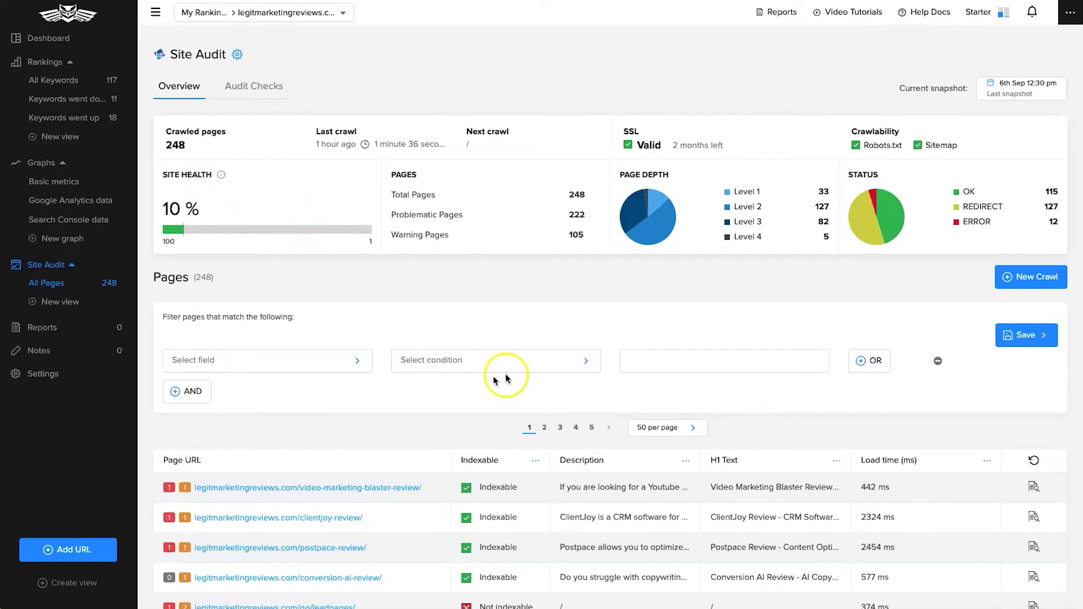
pyautogui.click(643, 428)
pyautogui.click(680, 520)
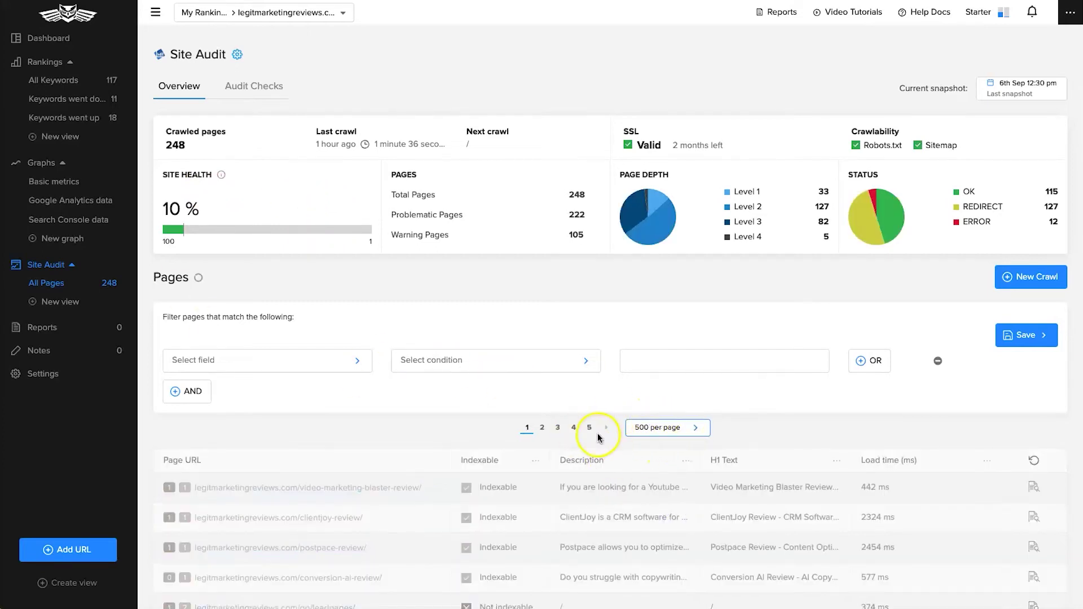
# Step: Look through the crawled pages' issues, indexability and load times, and check the field options for filtering the list
pyautogui.scroll(-4, 527, 439)
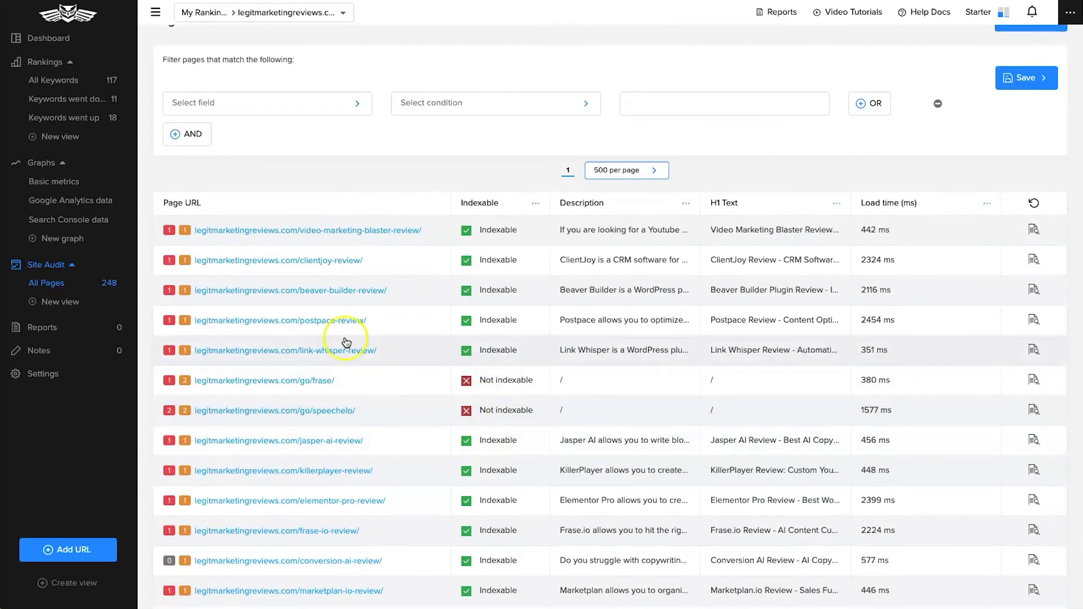
pyautogui.scroll(-6, 366, 388)
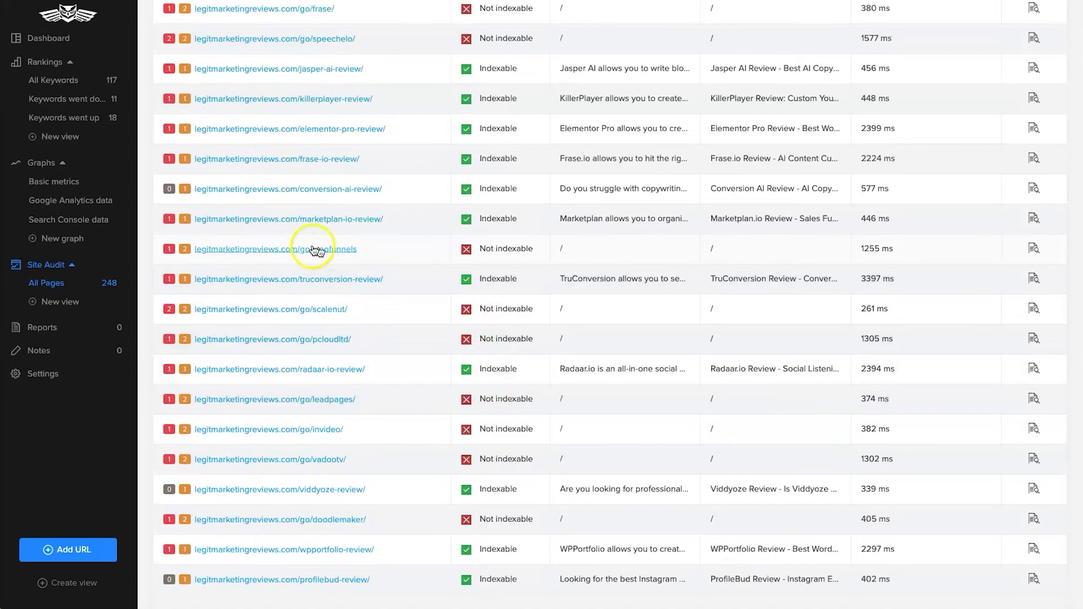
pyautogui.scroll(-2, 321, 343)
pyautogui.scroll(-3, 335, 344)
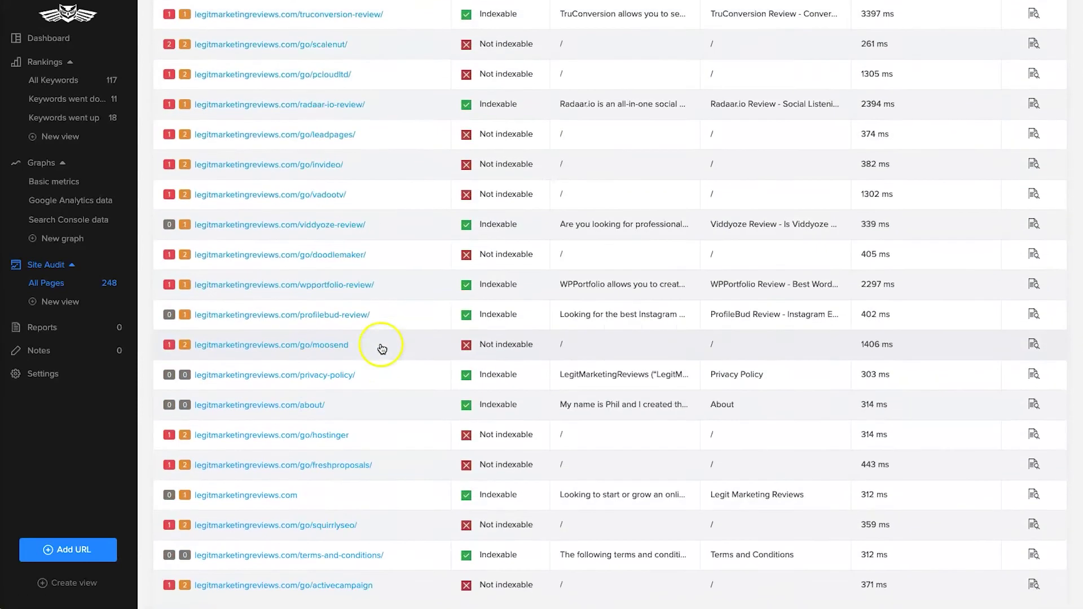
pyautogui.scroll(-9, 374, 488)
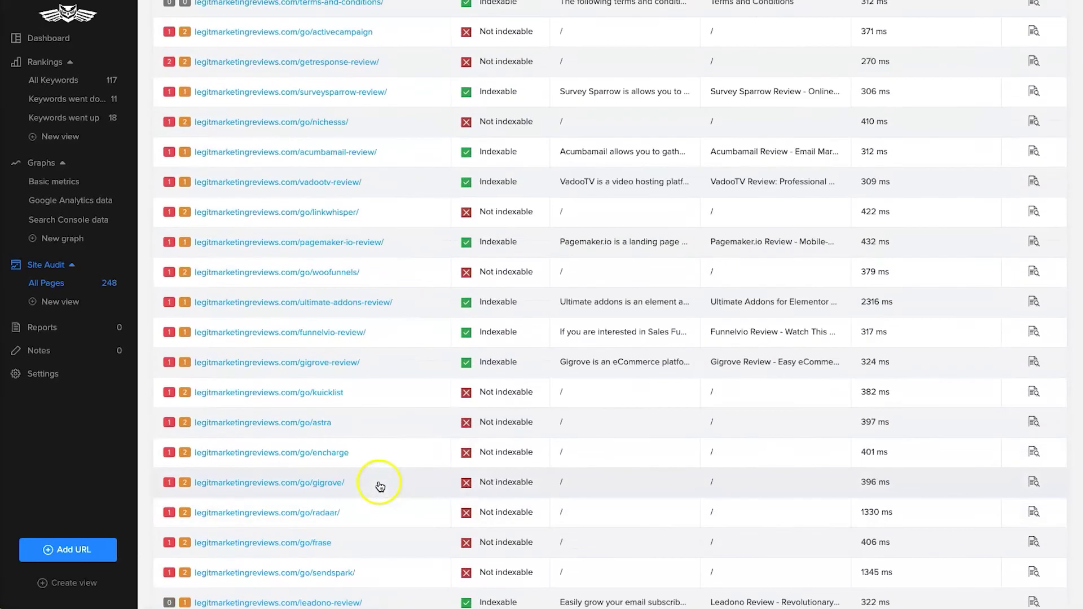
pyautogui.scroll(10, 339, 440)
pyautogui.scroll(10, 327, 443)
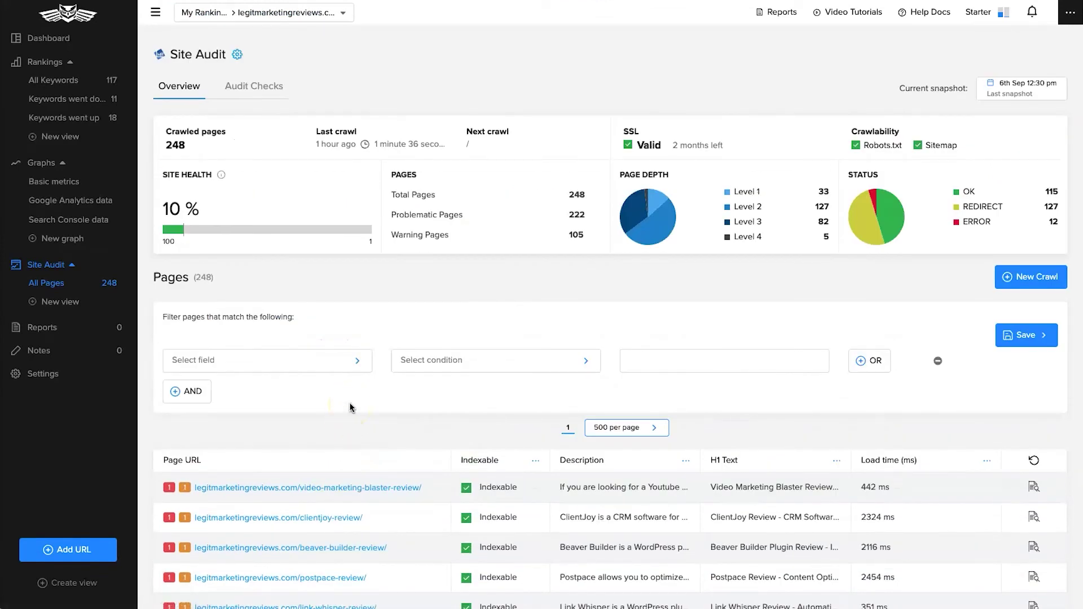
pyautogui.click(364, 362)
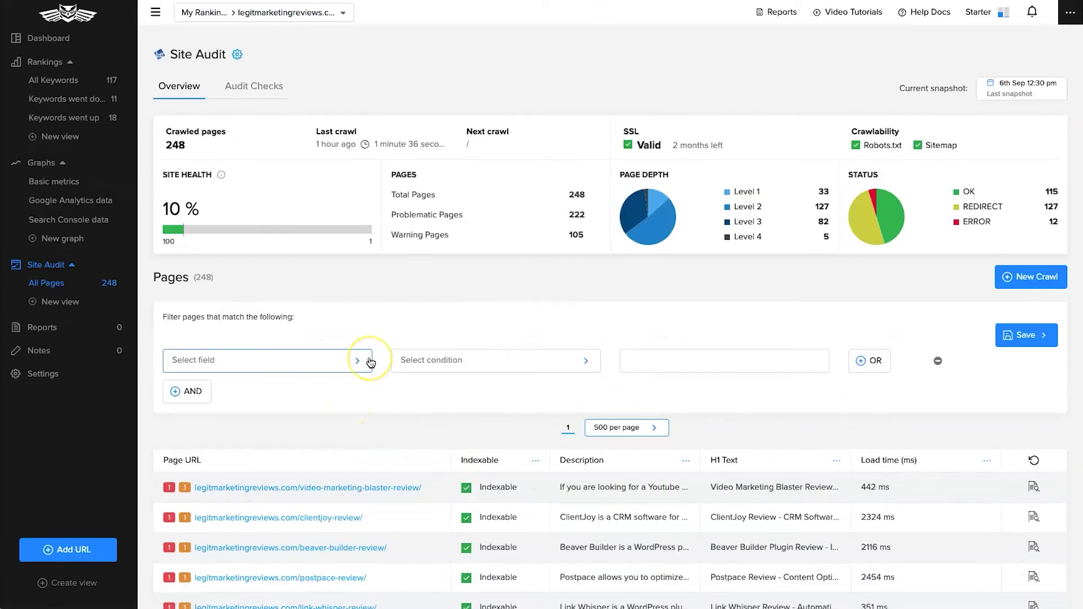
pyautogui.click(370, 285)
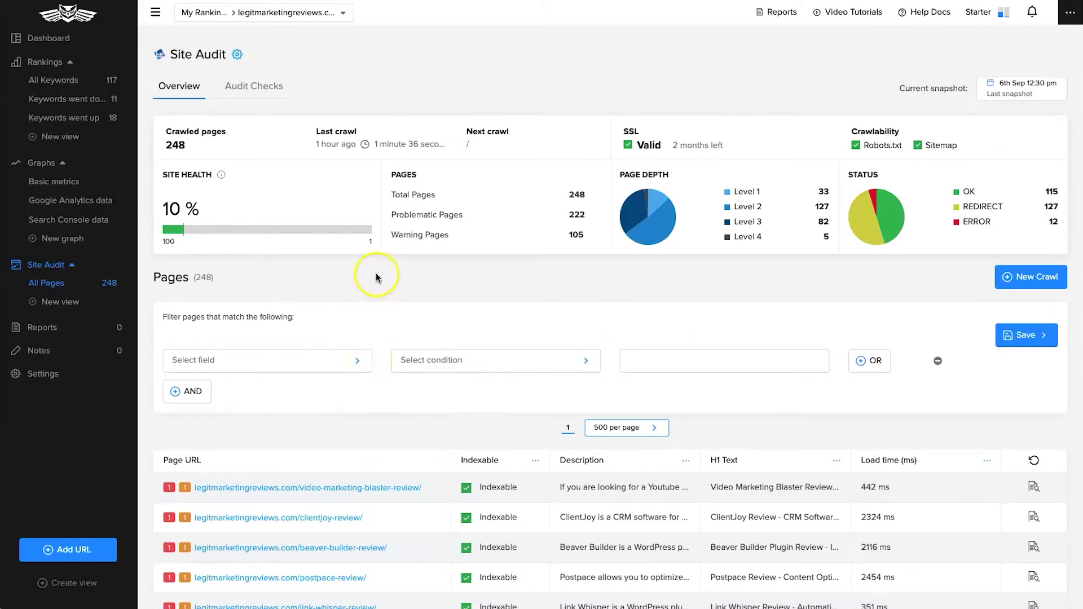
# Step: View the Reports page, the Notes page and the URL settings for legitmarketingreviews.com
pyautogui.click(49, 329)
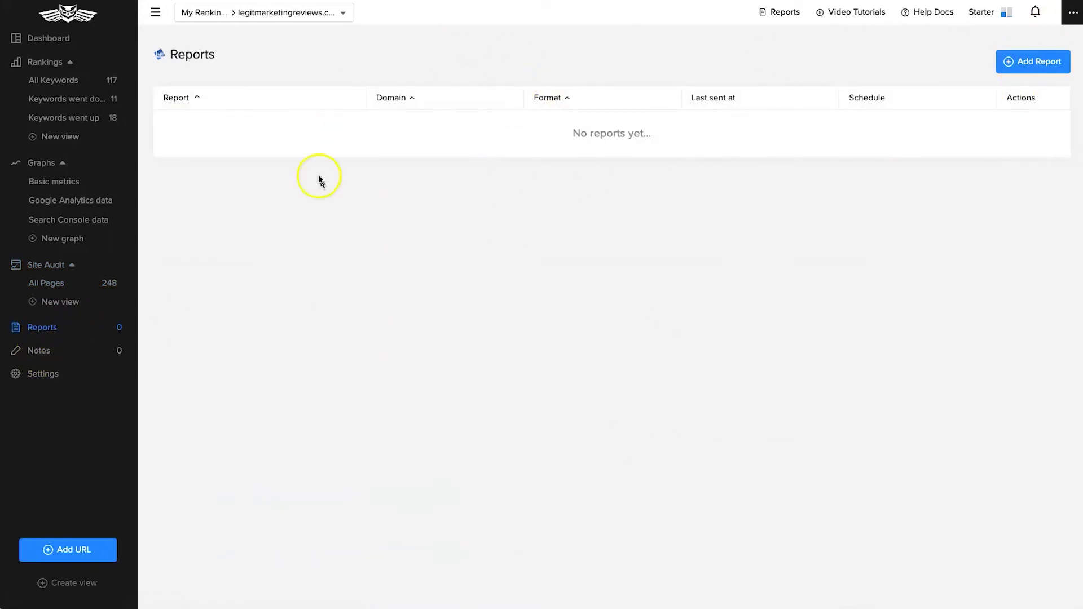
pyautogui.click(42, 352)
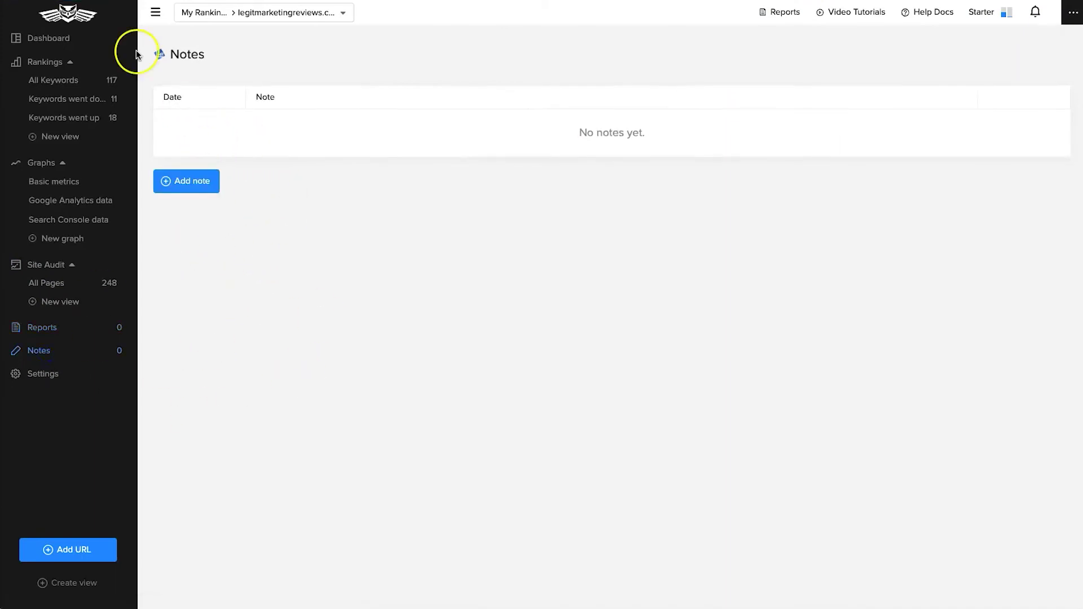
pyautogui.click(43, 374)
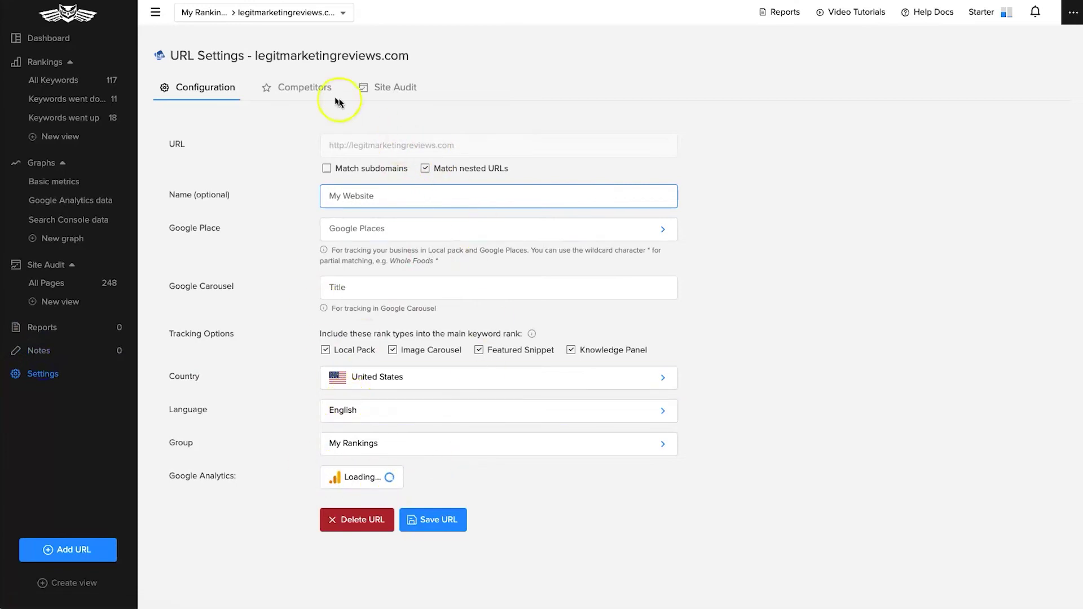
# Step: Return to the legitmarketingreviews.com dashboard and review its ranking and traffic sections
pyautogui.click(47, 39)
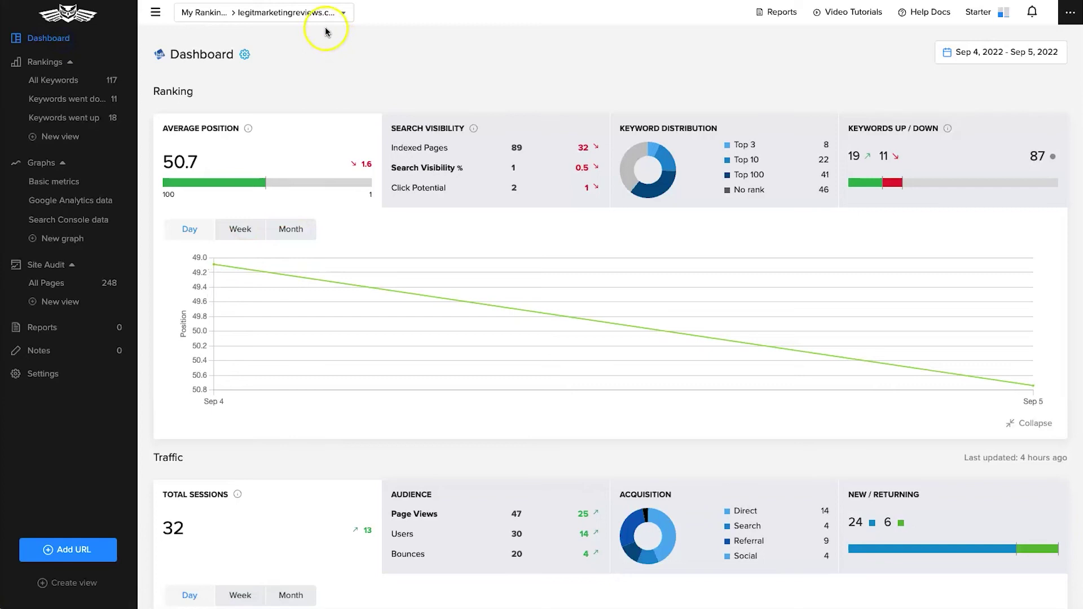
pyautogui.scroll(-5, 449, 313)
pyautogui.scroll(5, 450, 316)
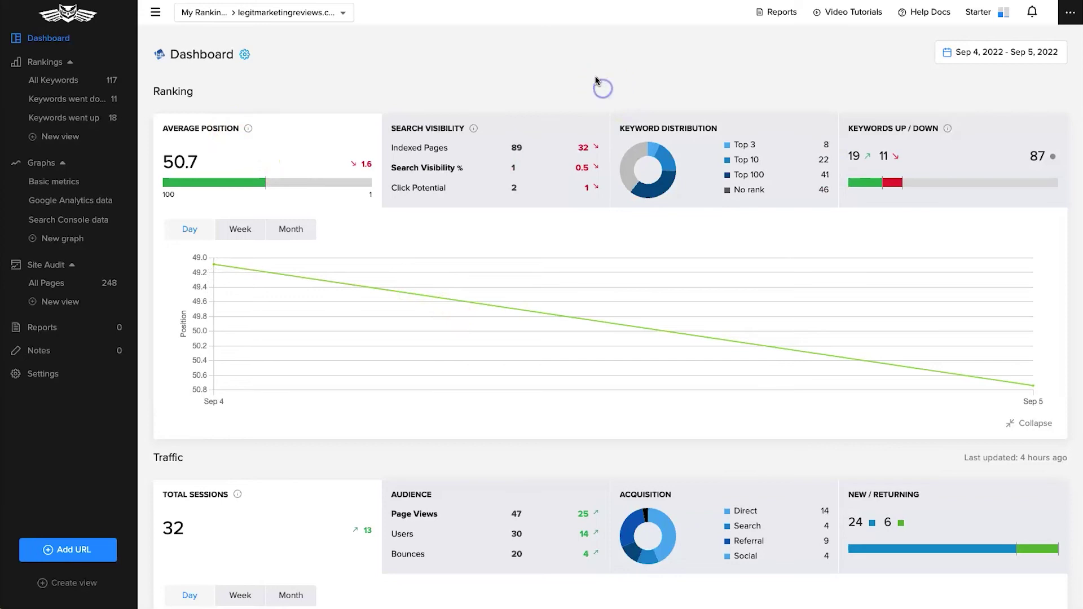
pyautogui.click(491, 86)
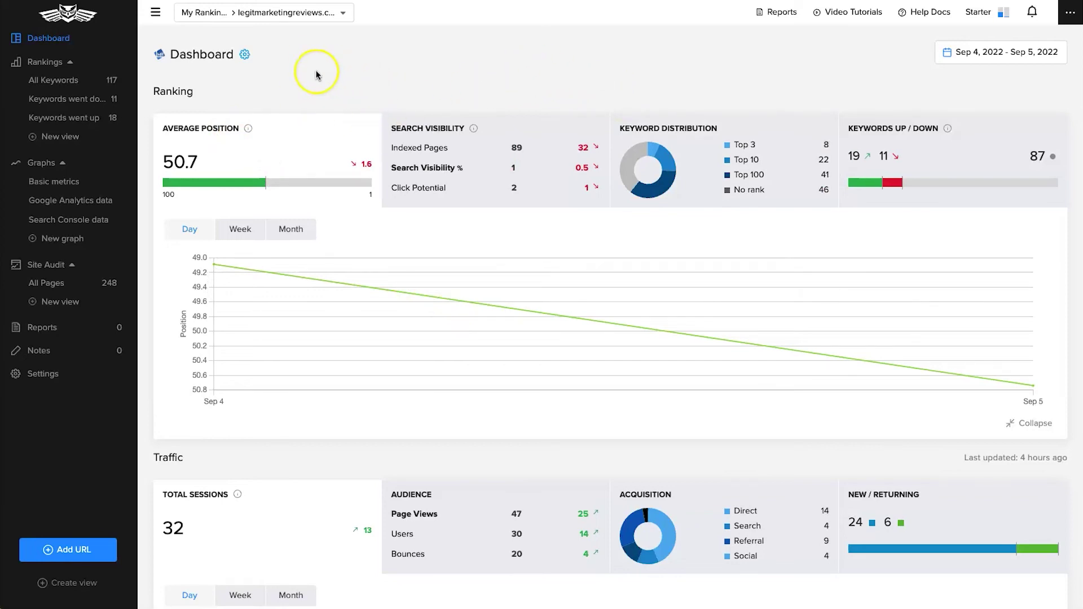
# Step: Switch from legitmarketingreviews.com to the YouTube channel in the My Rankings group and view its keyword overview
pyautogui.click(290, 14)
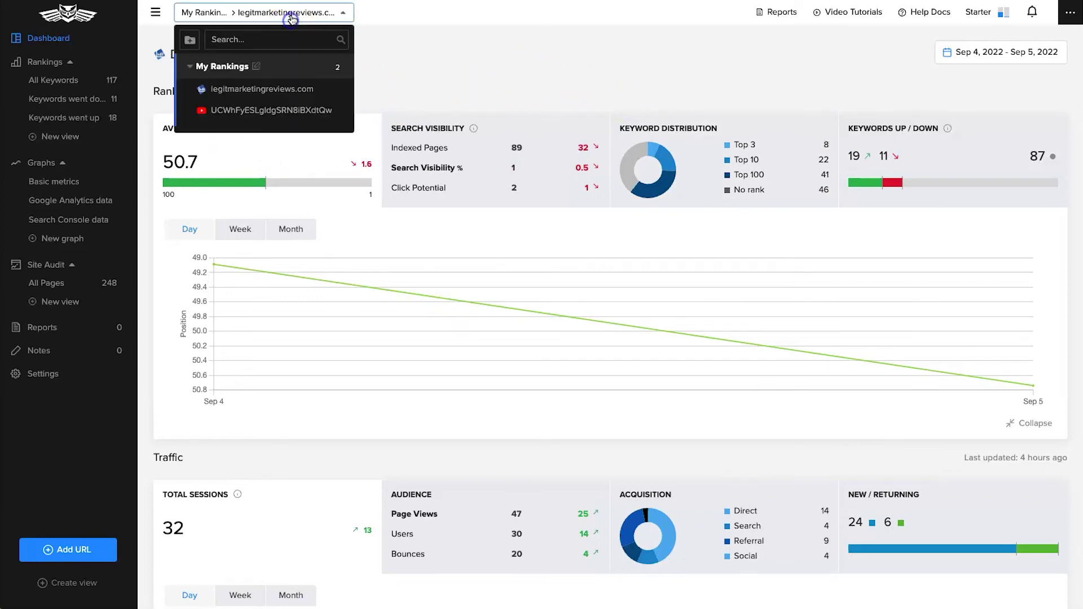
pyautogui.click(252, 111)
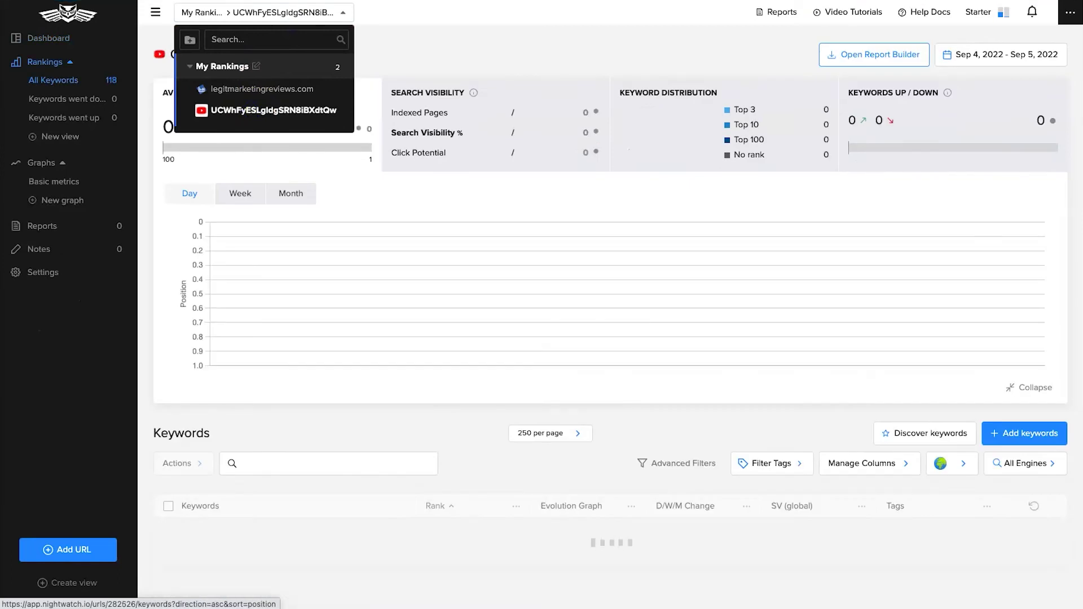
pyautogui.click(387, 53)
pyautogui.click(787, 260)
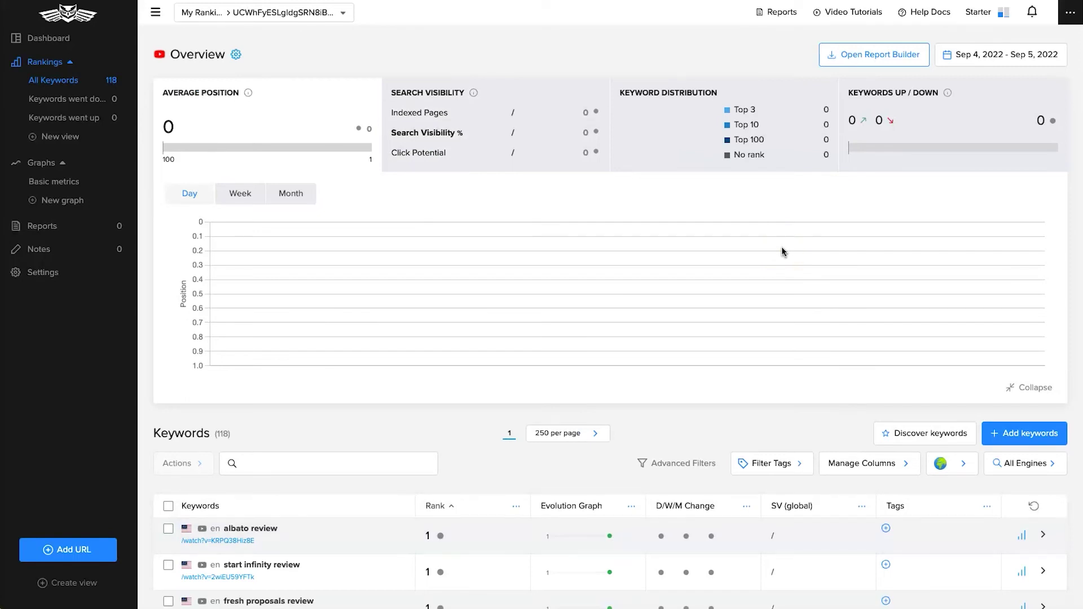
pyautogui.click(472, 182)
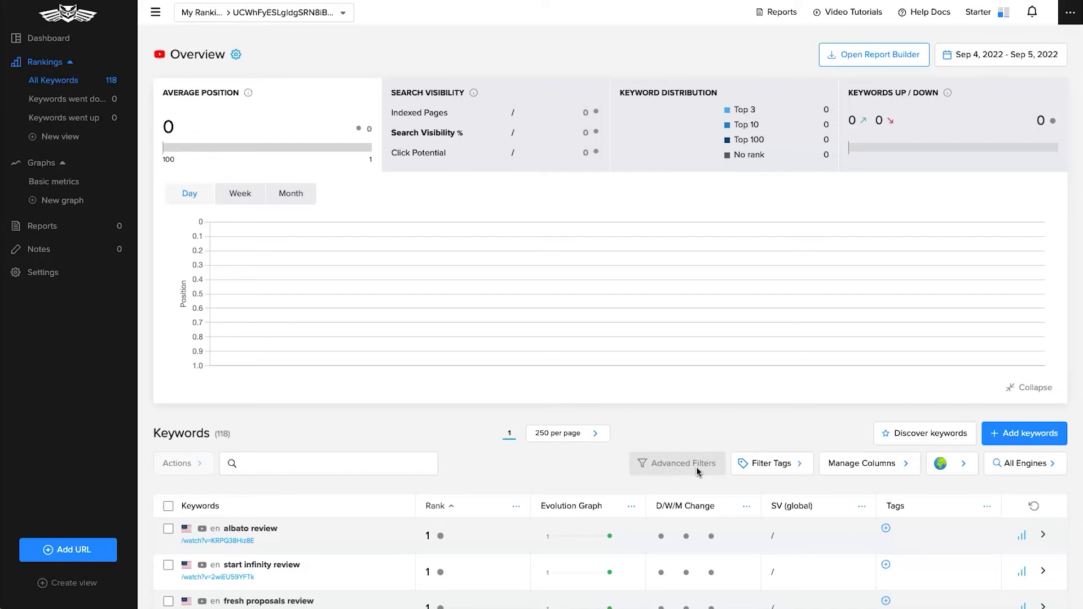
pyautogui.click(540, 546)
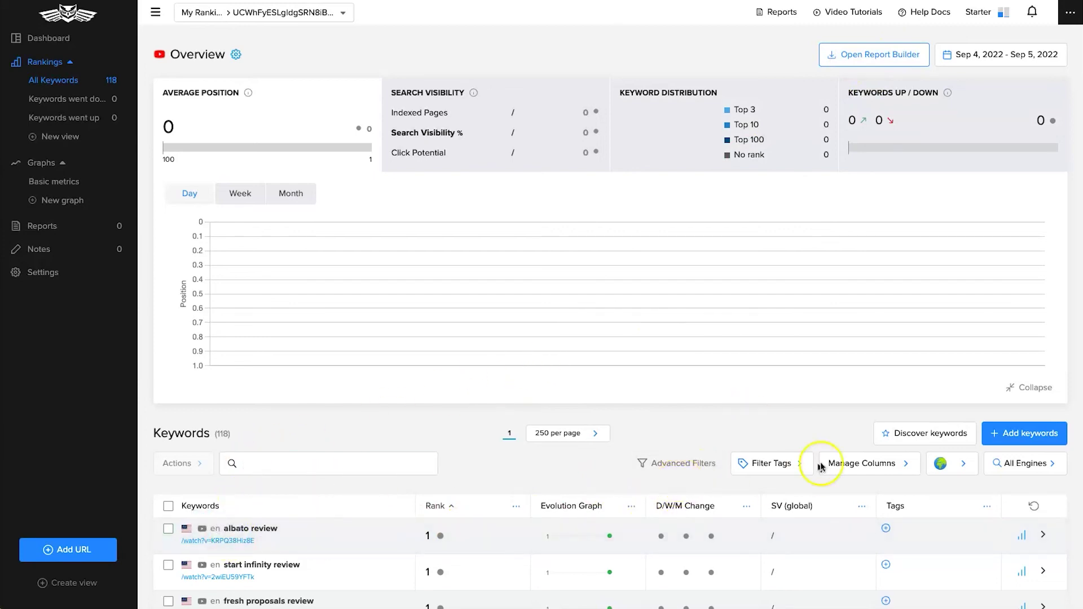
# Step: Check the location and search engine filter options for the YouTube channel's keywords
pyautogui.click(940, 457)
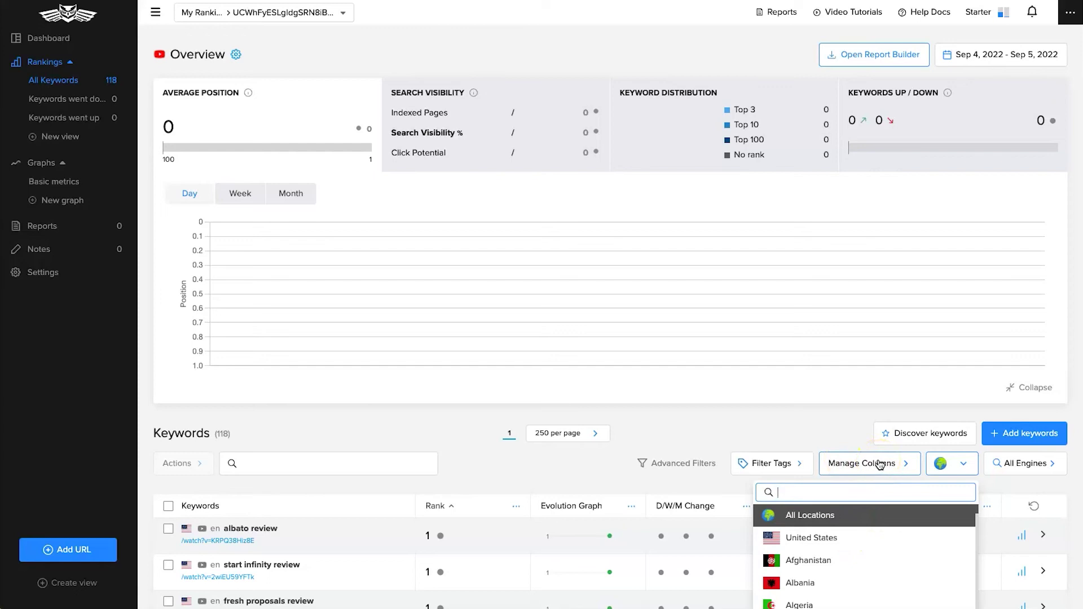
pyautogui.click(1027, 464)
pyautogui.click(1019, 489)
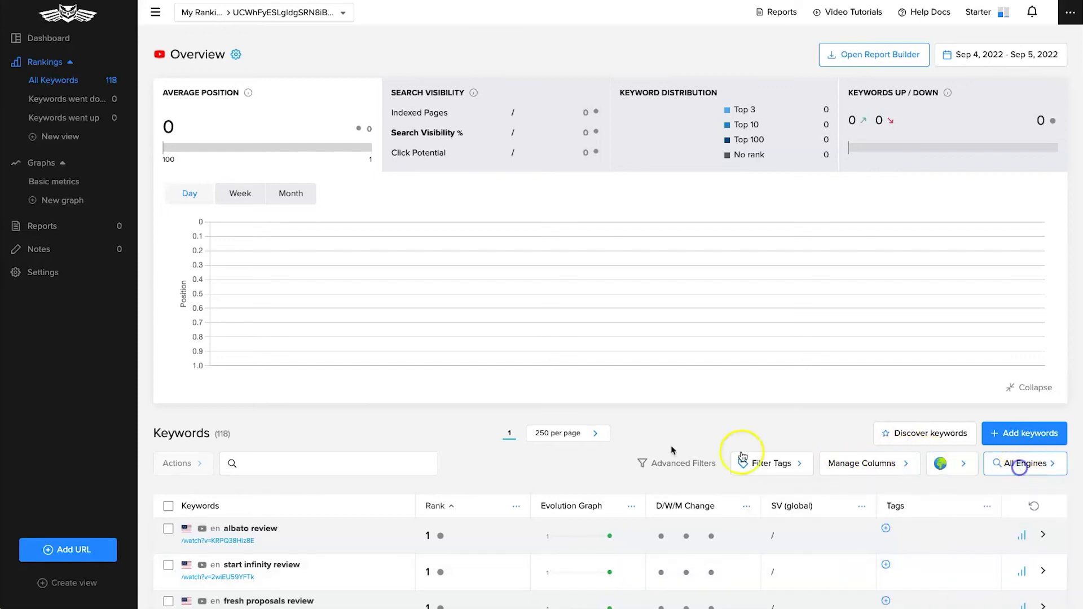
# Step: Look through the YouTube channel's tracked keywords and examine their ranks and position changes
pyautogui.scroll(-5, 350, 322)
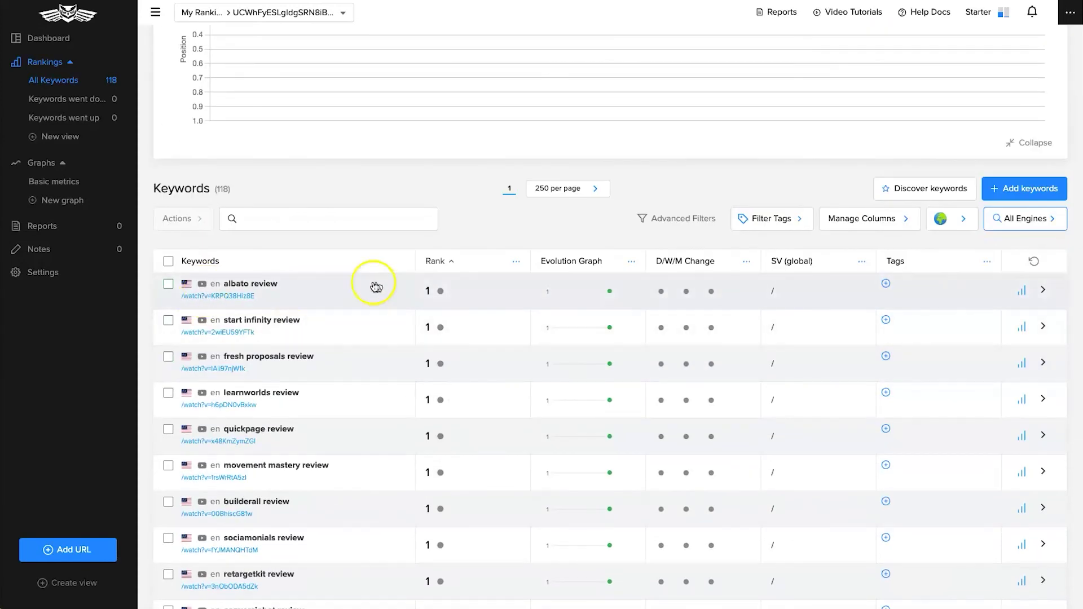
pyautogui.scroll(-10, 440, 309)
pyautogui.scroll(-20, 440, 329)
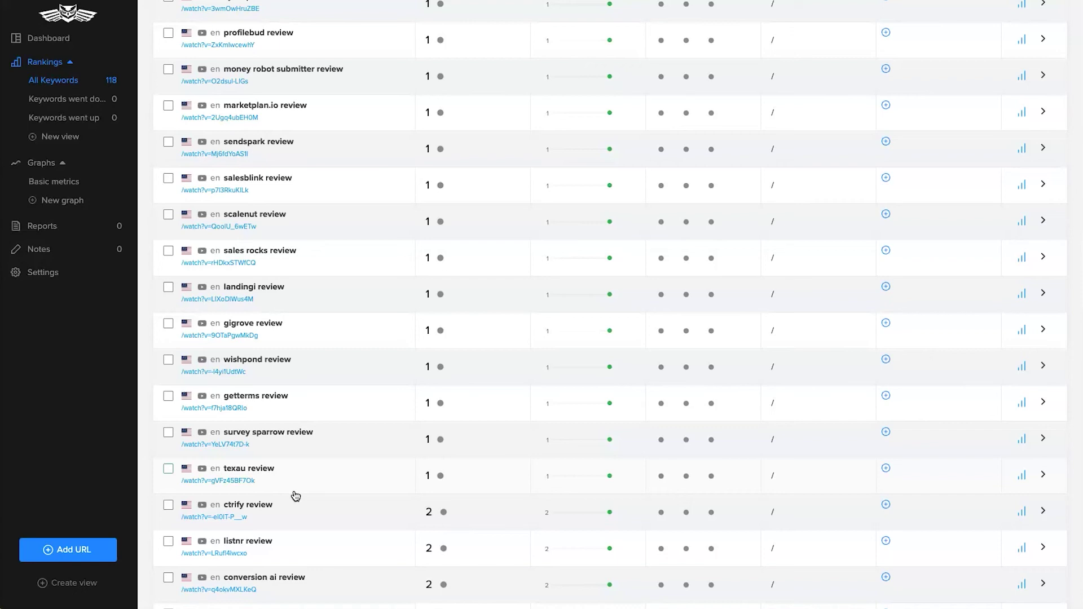
pyautogui.click(354, 505)
pyautogui.scroll(15, 439, 399)
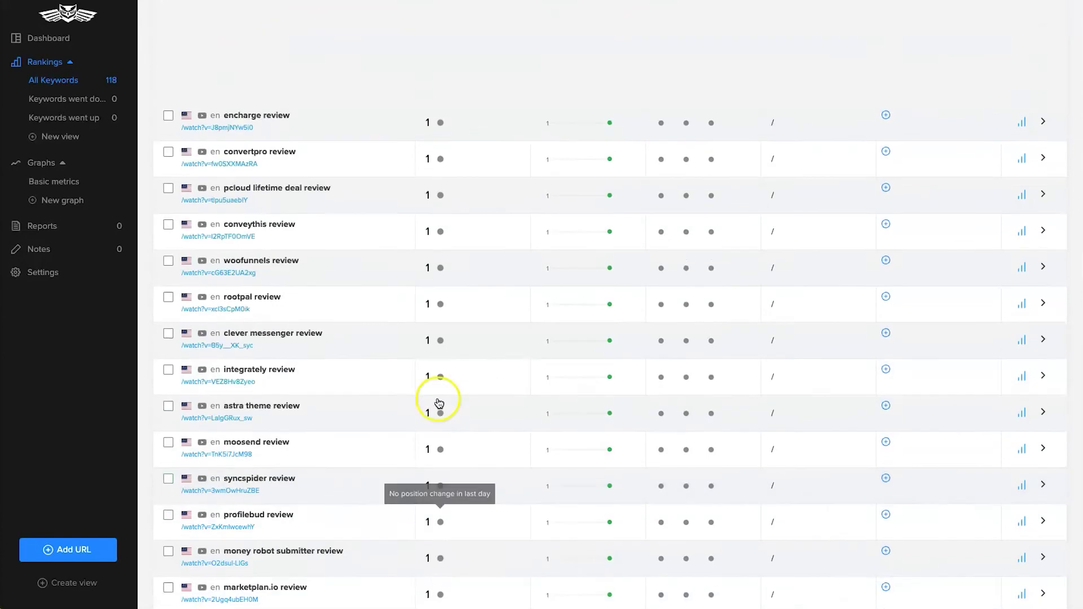